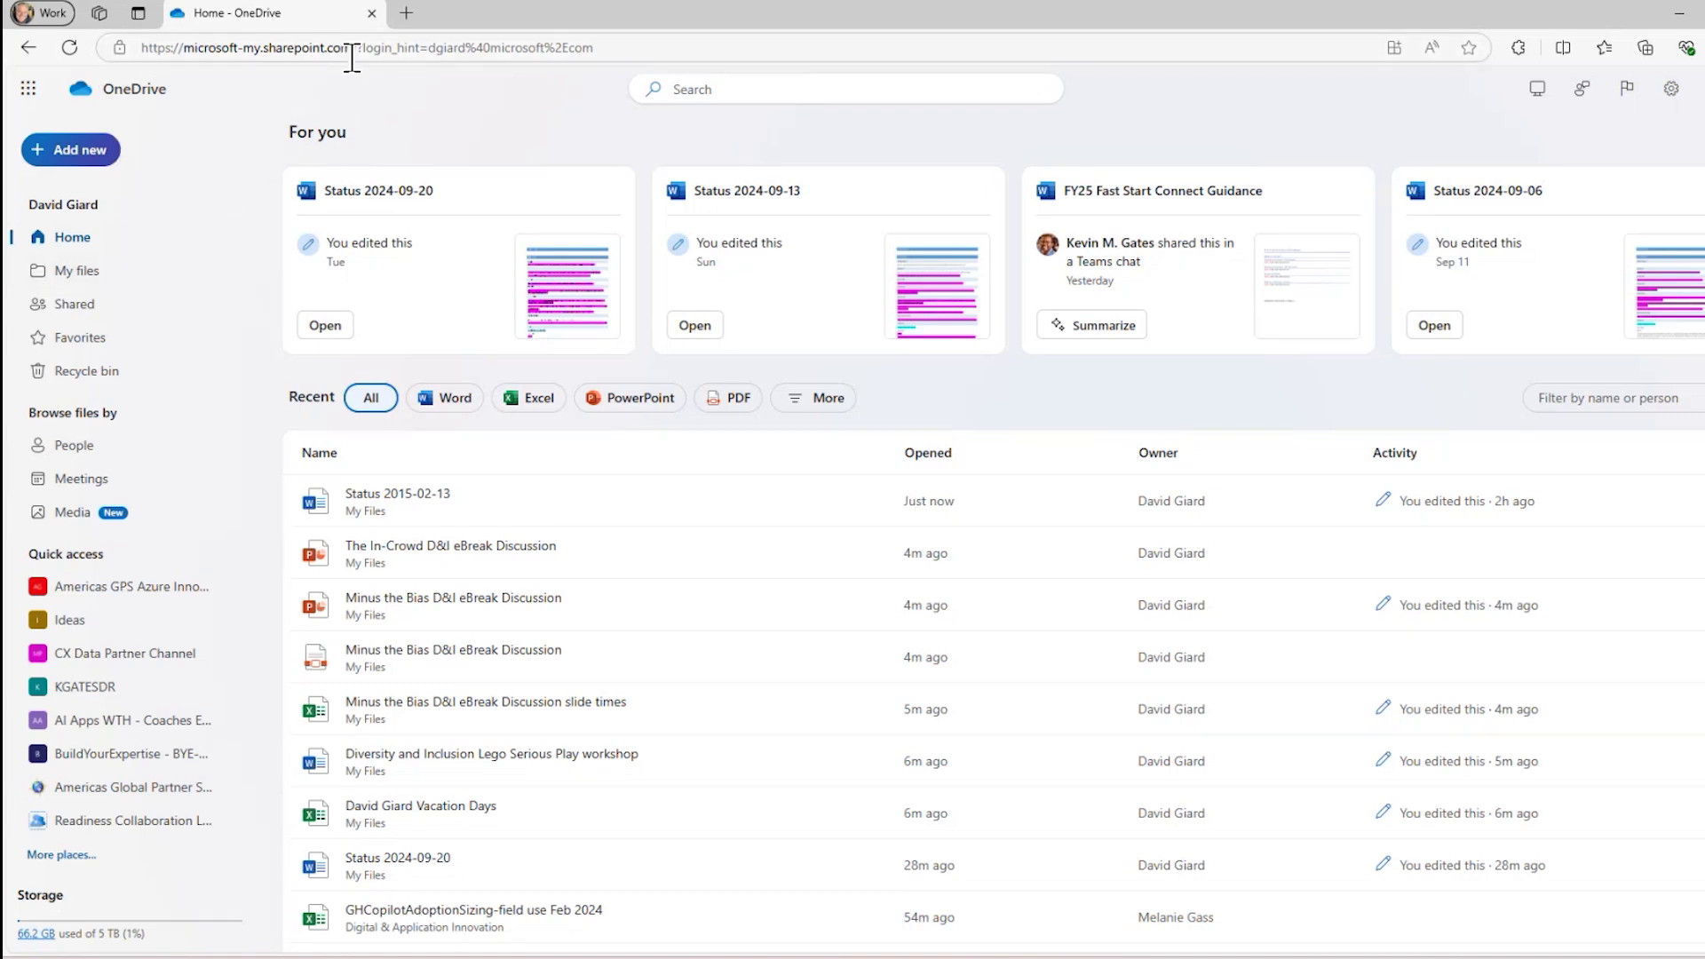
# Go to My files and open the D&I folder
pyautogui.click(78, 272)
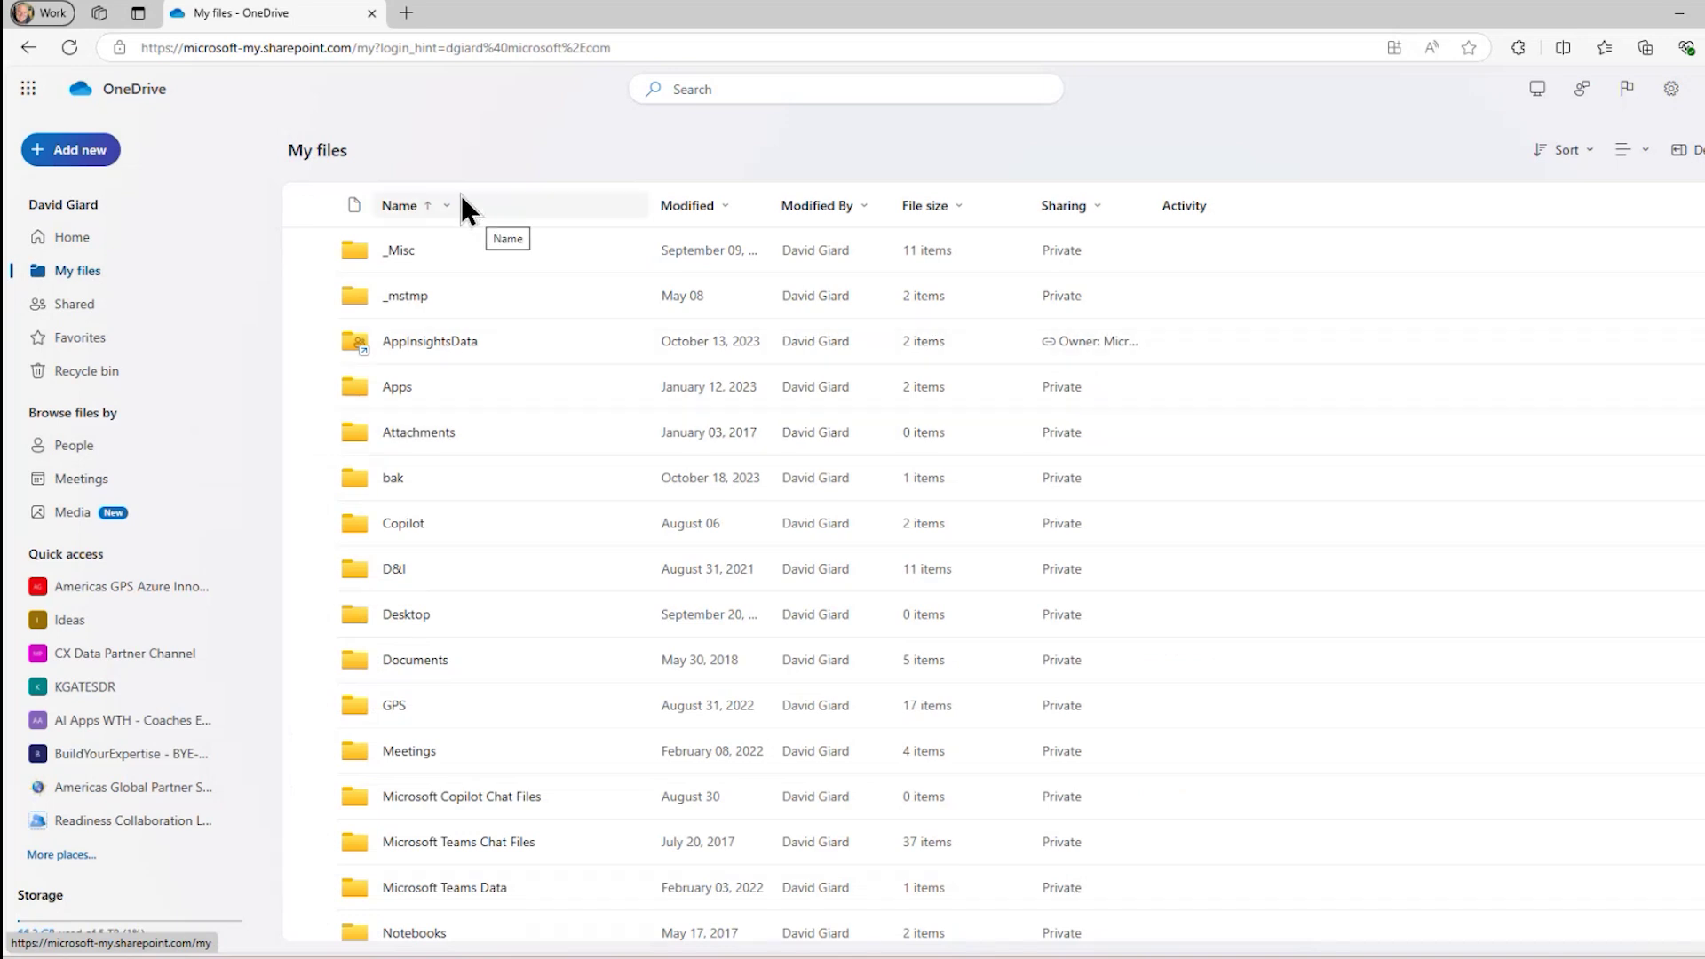
pyautogui.click(394, 571)
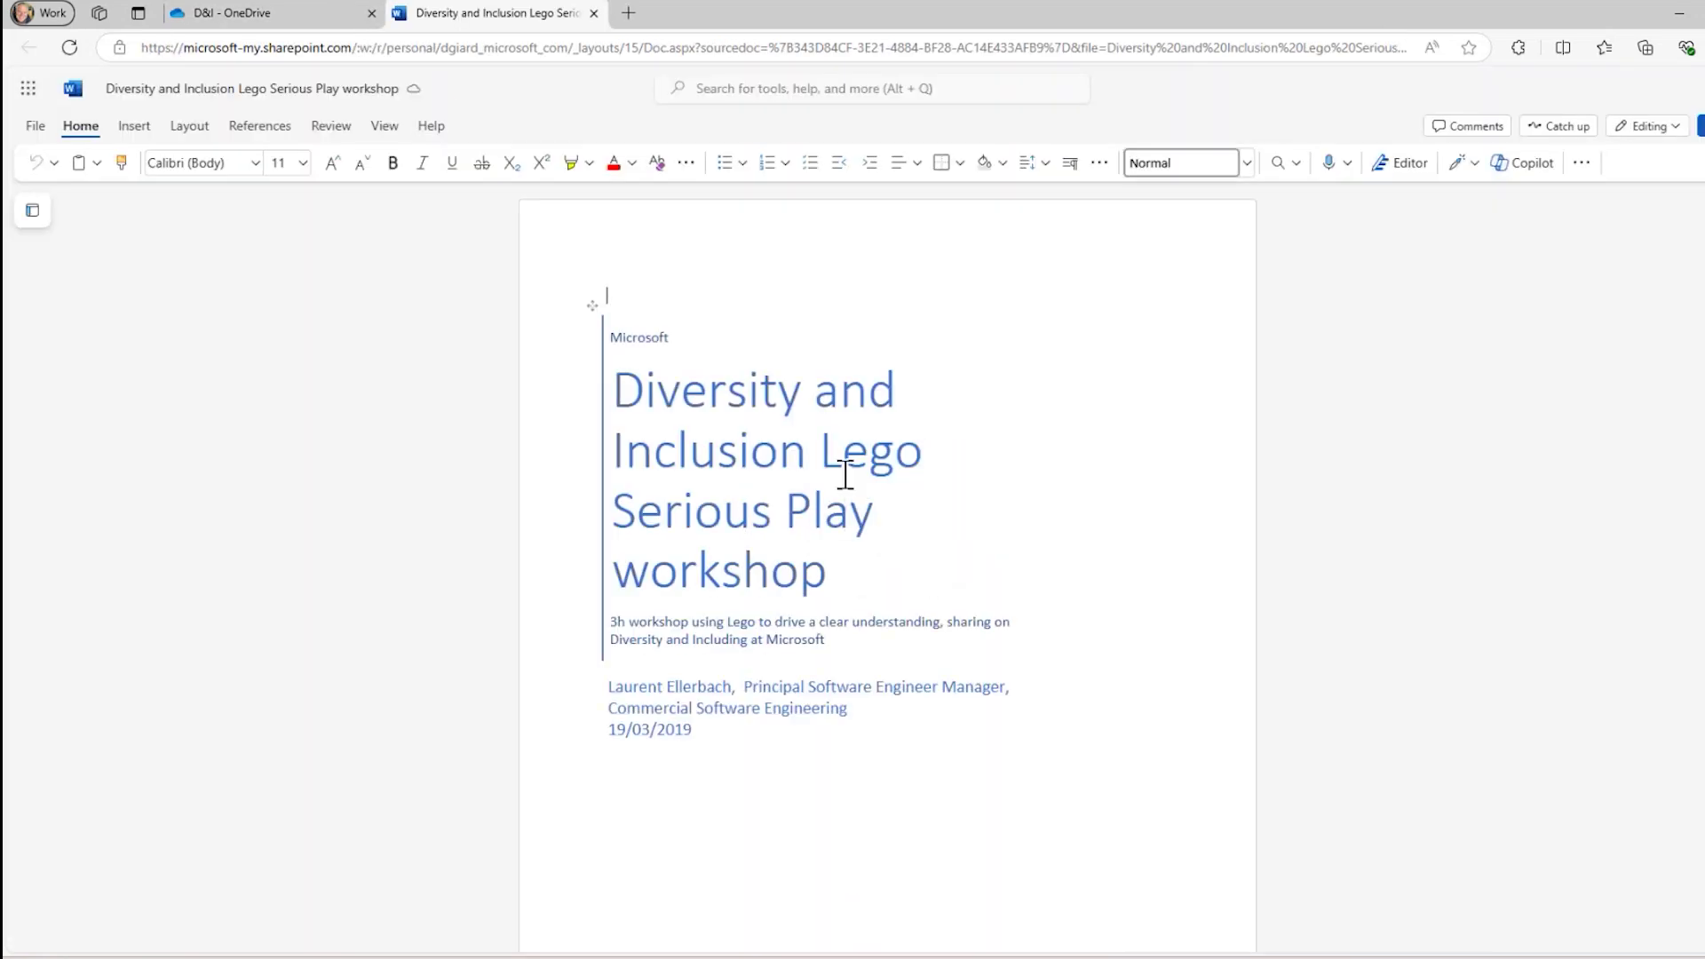
# Read the Lego Serious Play workshop document down to the Lego bricks section, then close it
pyautogui.scroll(-8, 906, 519)
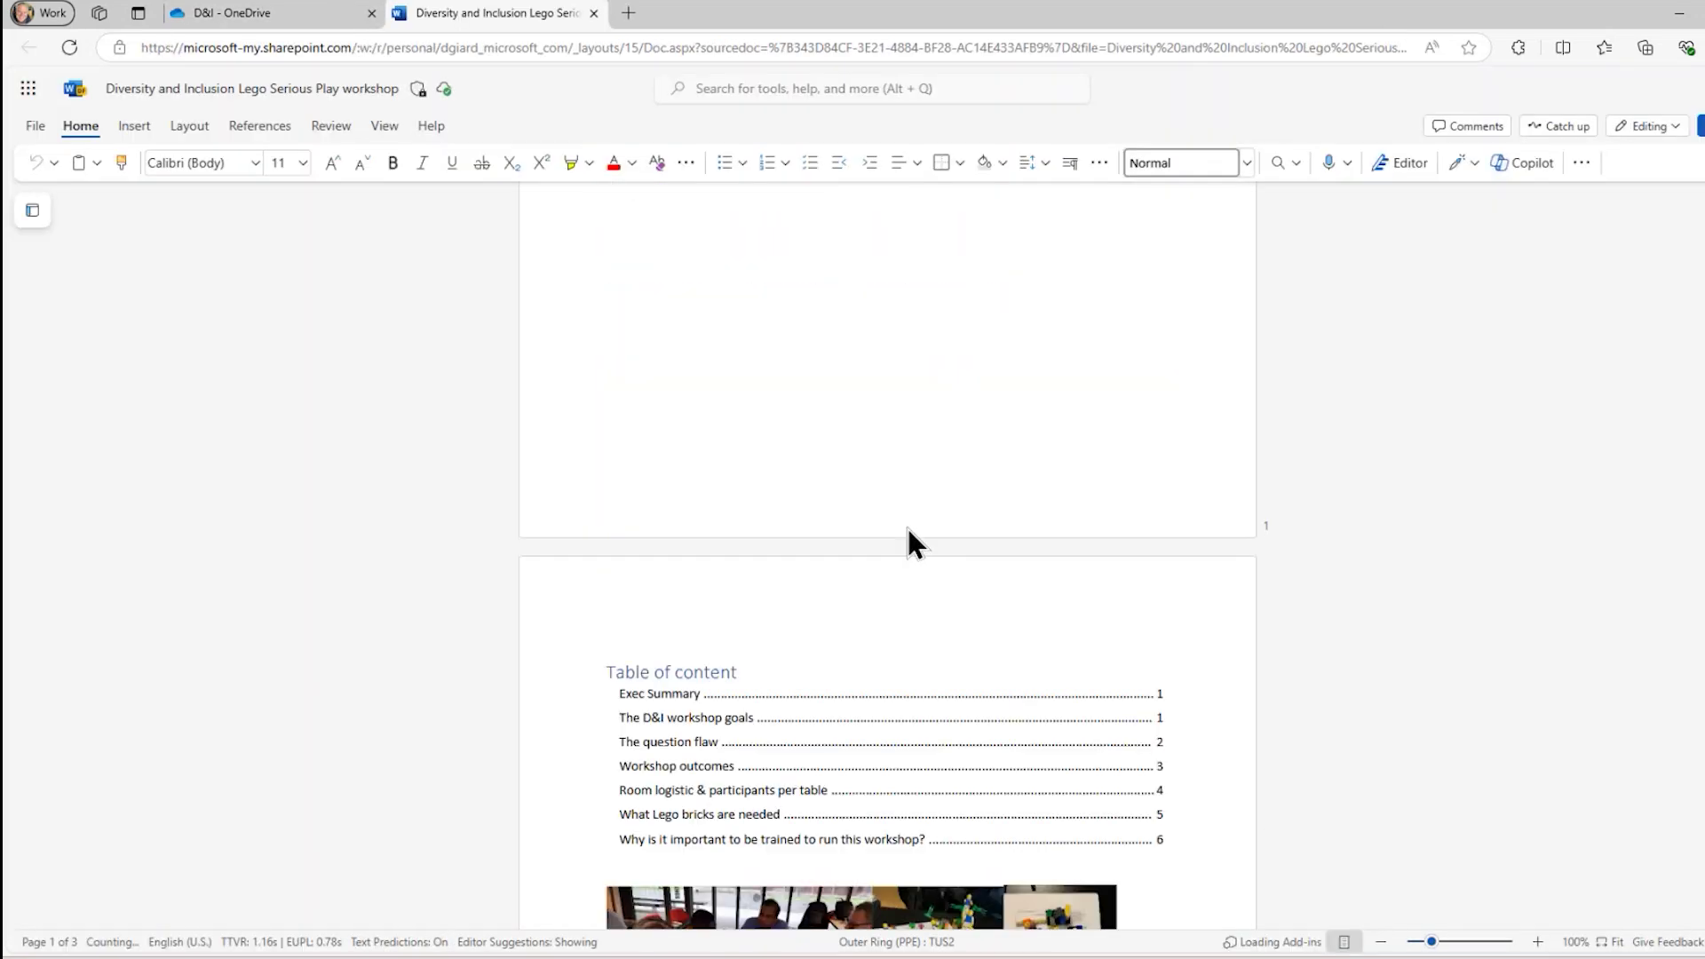
pyautogui.scroll(-20, 907, 529)
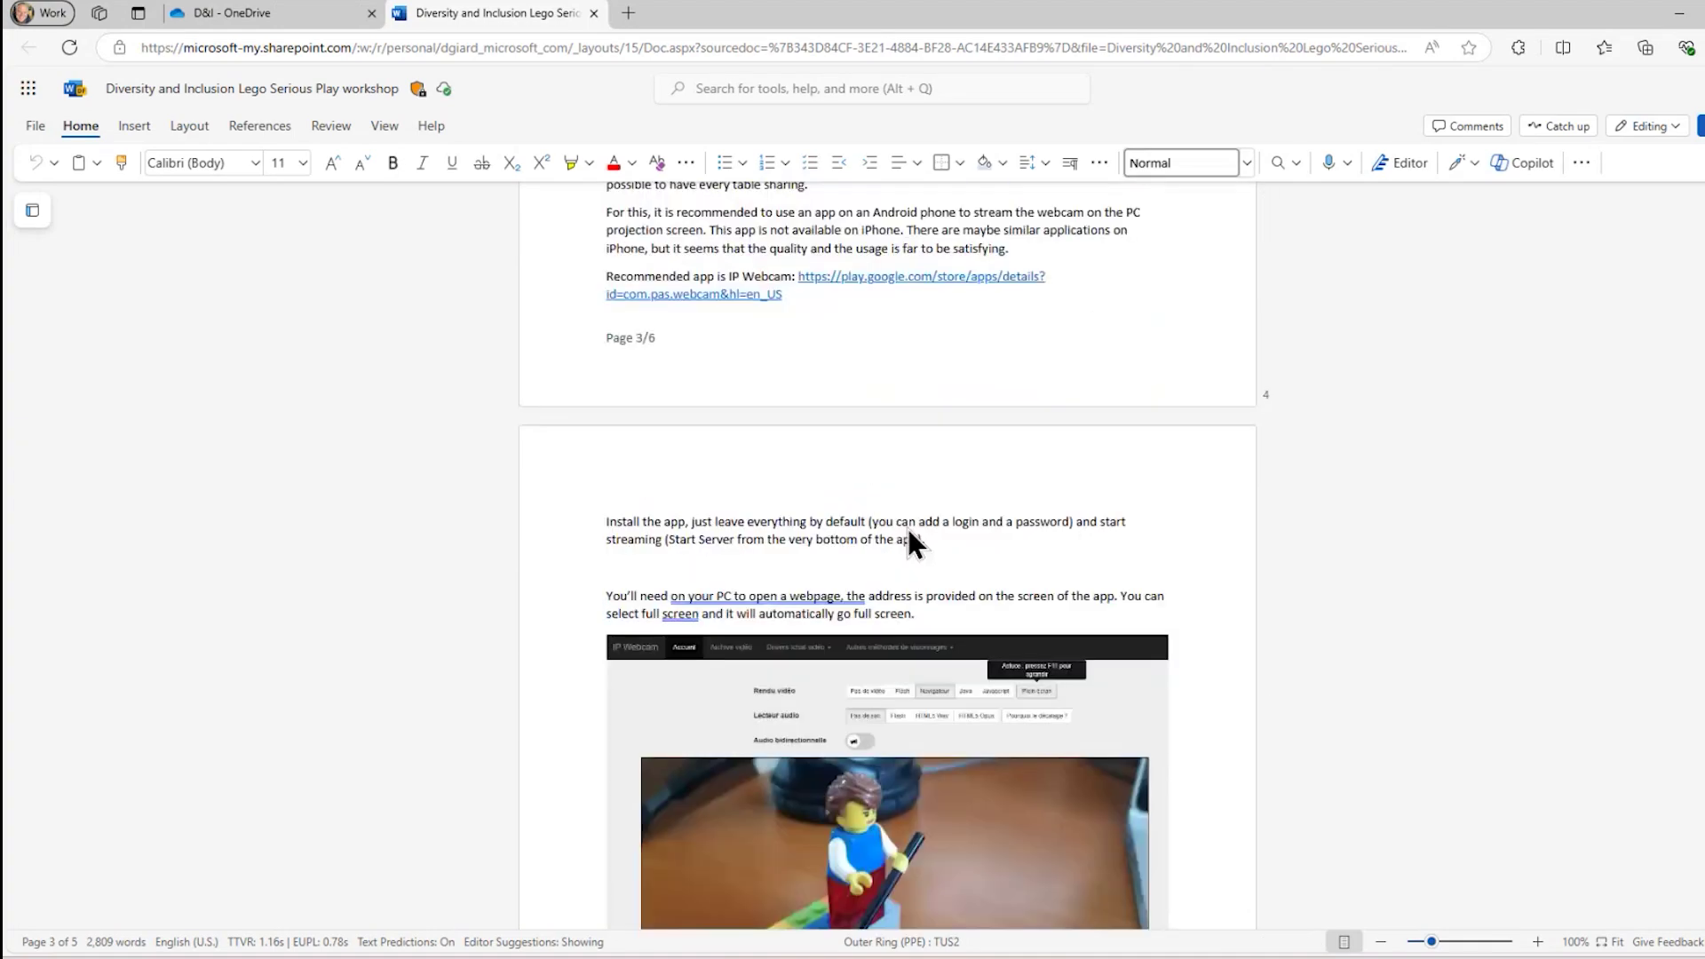
pyautogui.scroll(-20, 907, 541)
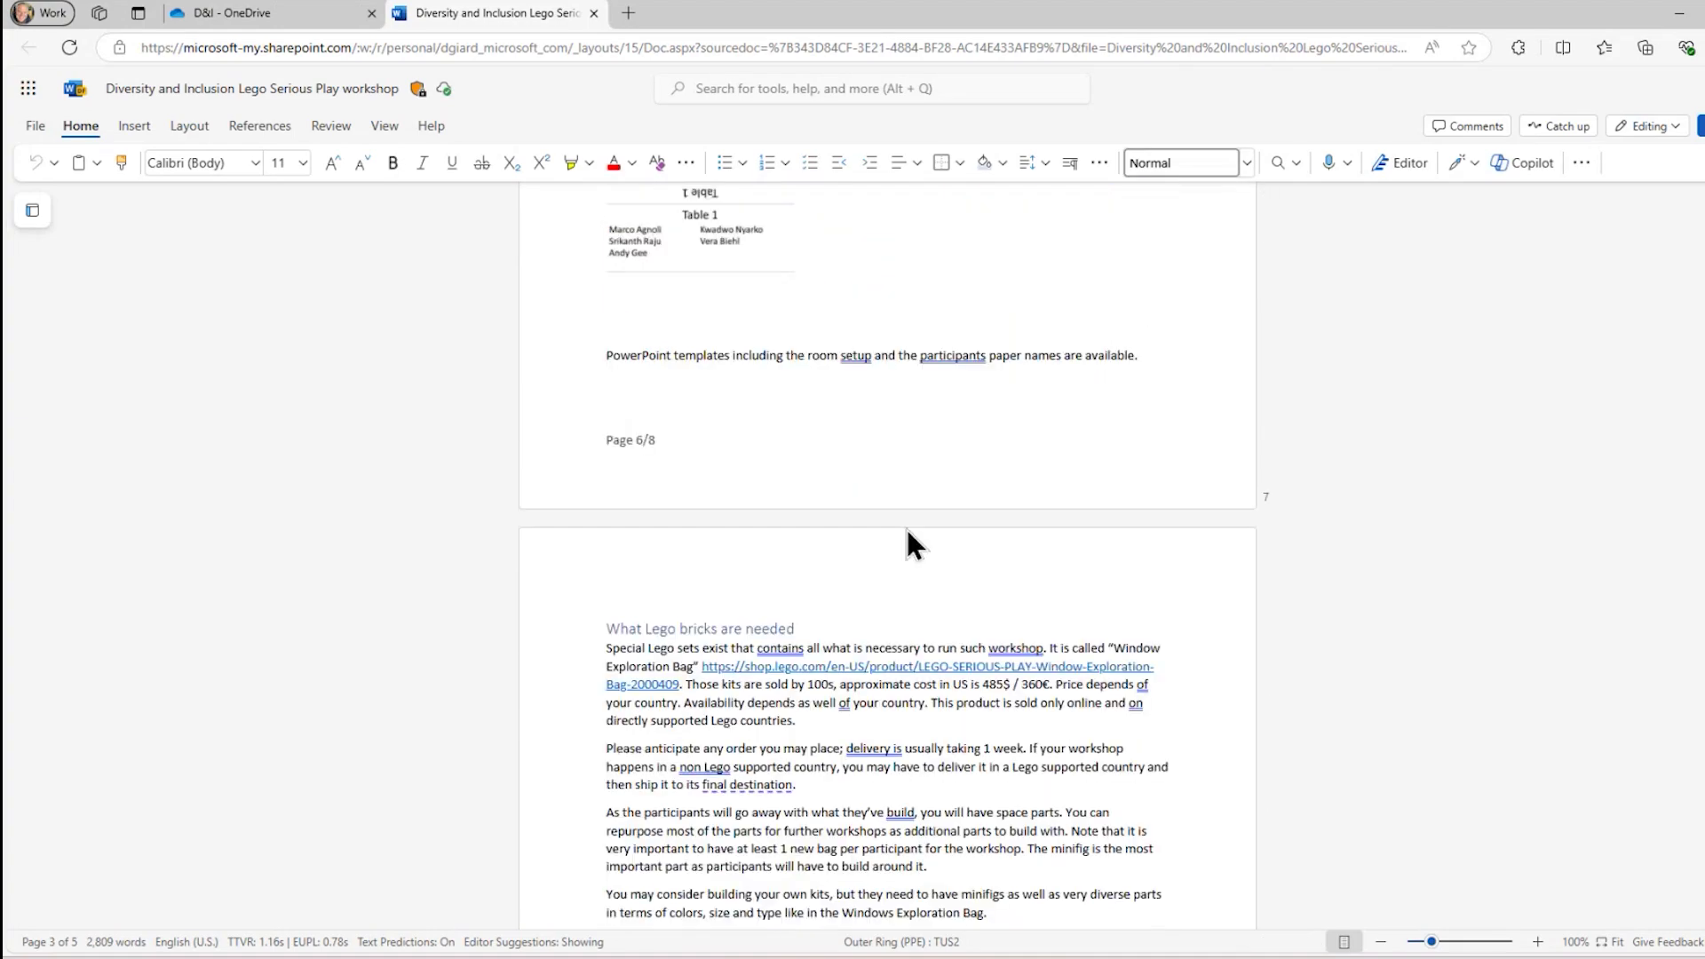
pyautogui.scroll(-6, 907, 543)
pyautogui.scroll(5, 830, 498)
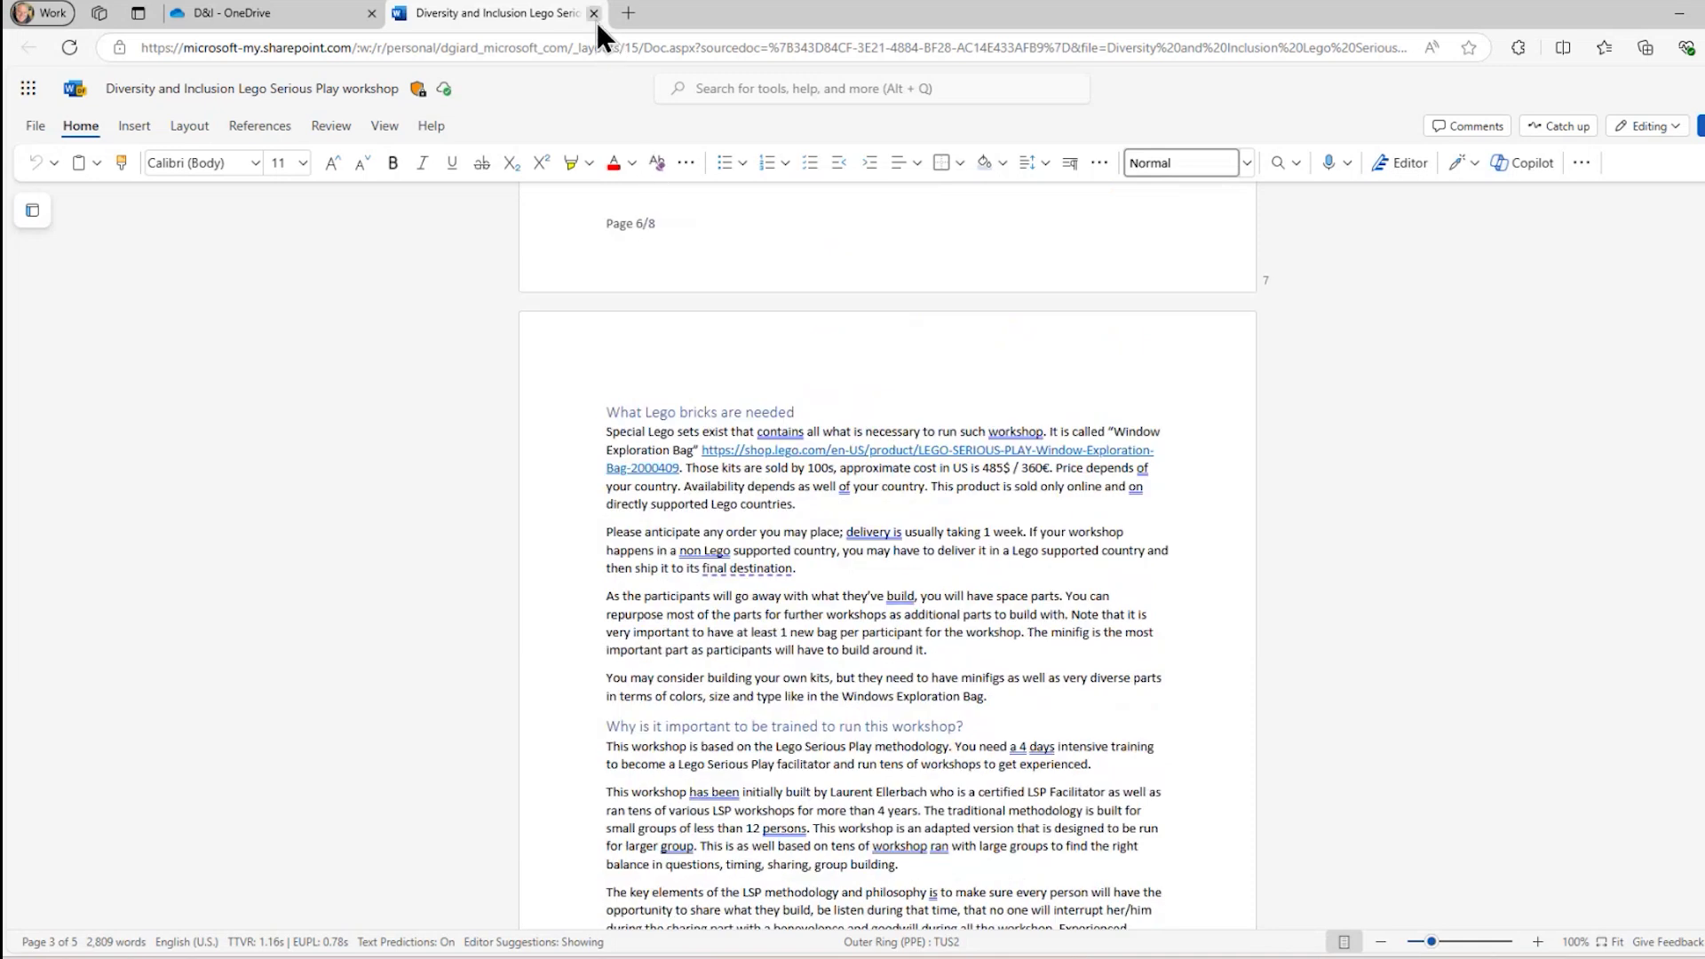
pyautogui.click(595, 13)
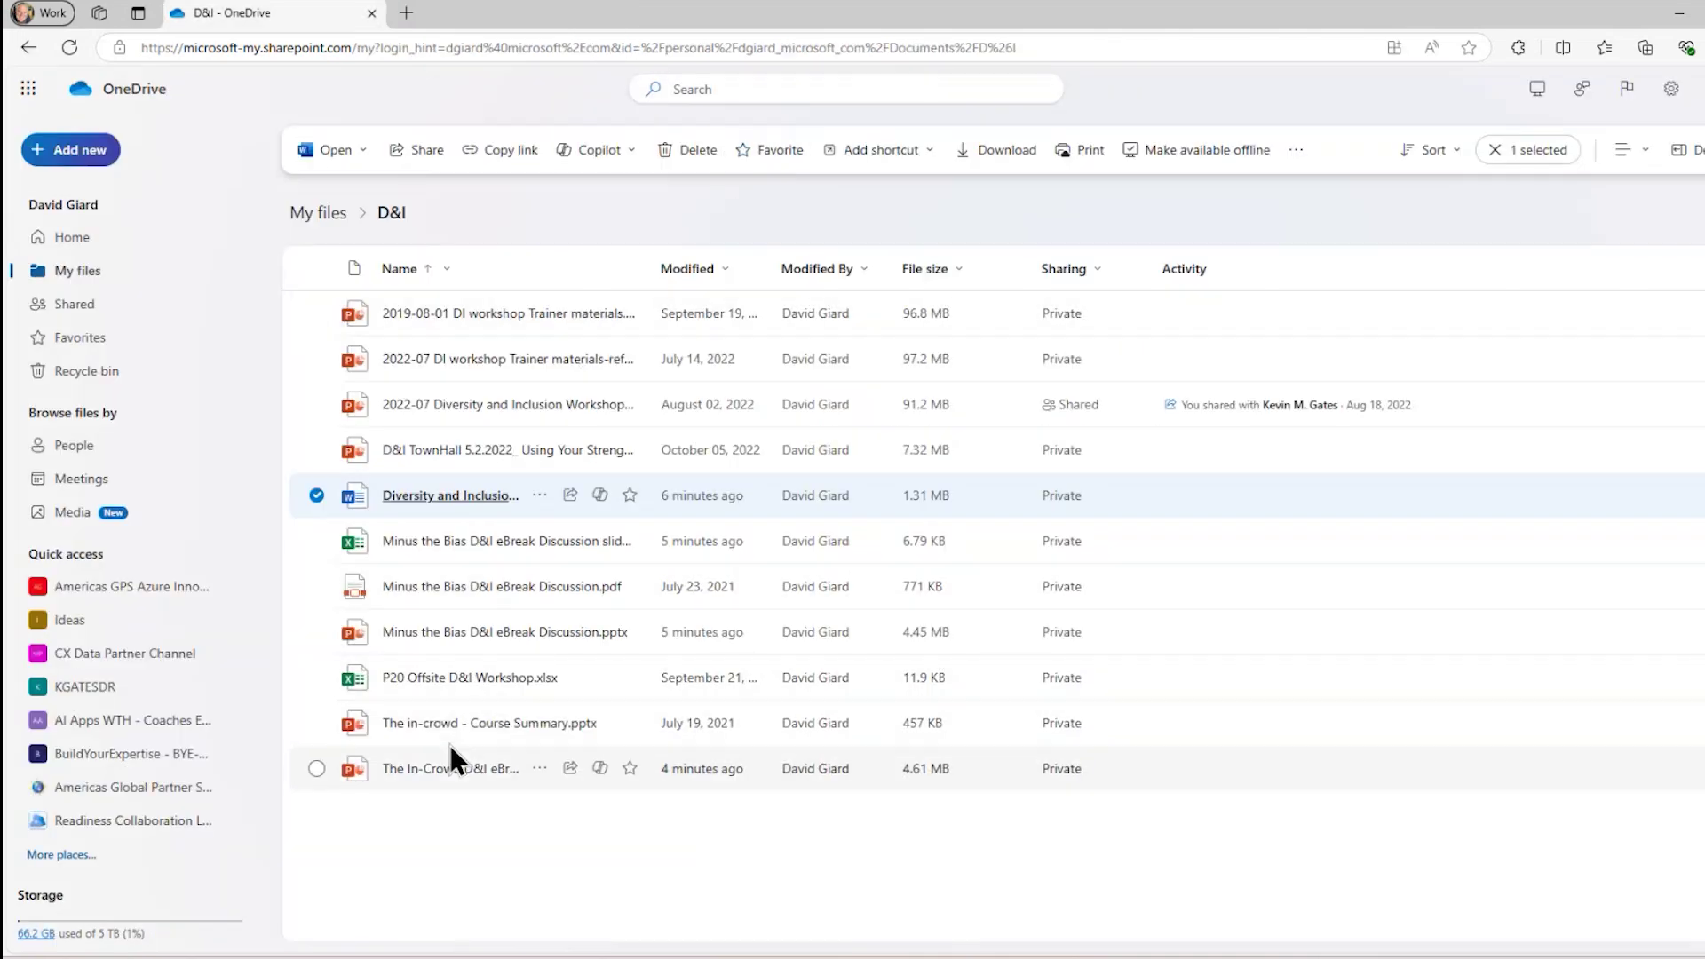
# Open the Minus the Bias D&I eBreak Discussion deck, view slides 2–5, then close it
pyautogui.click(423, 634)
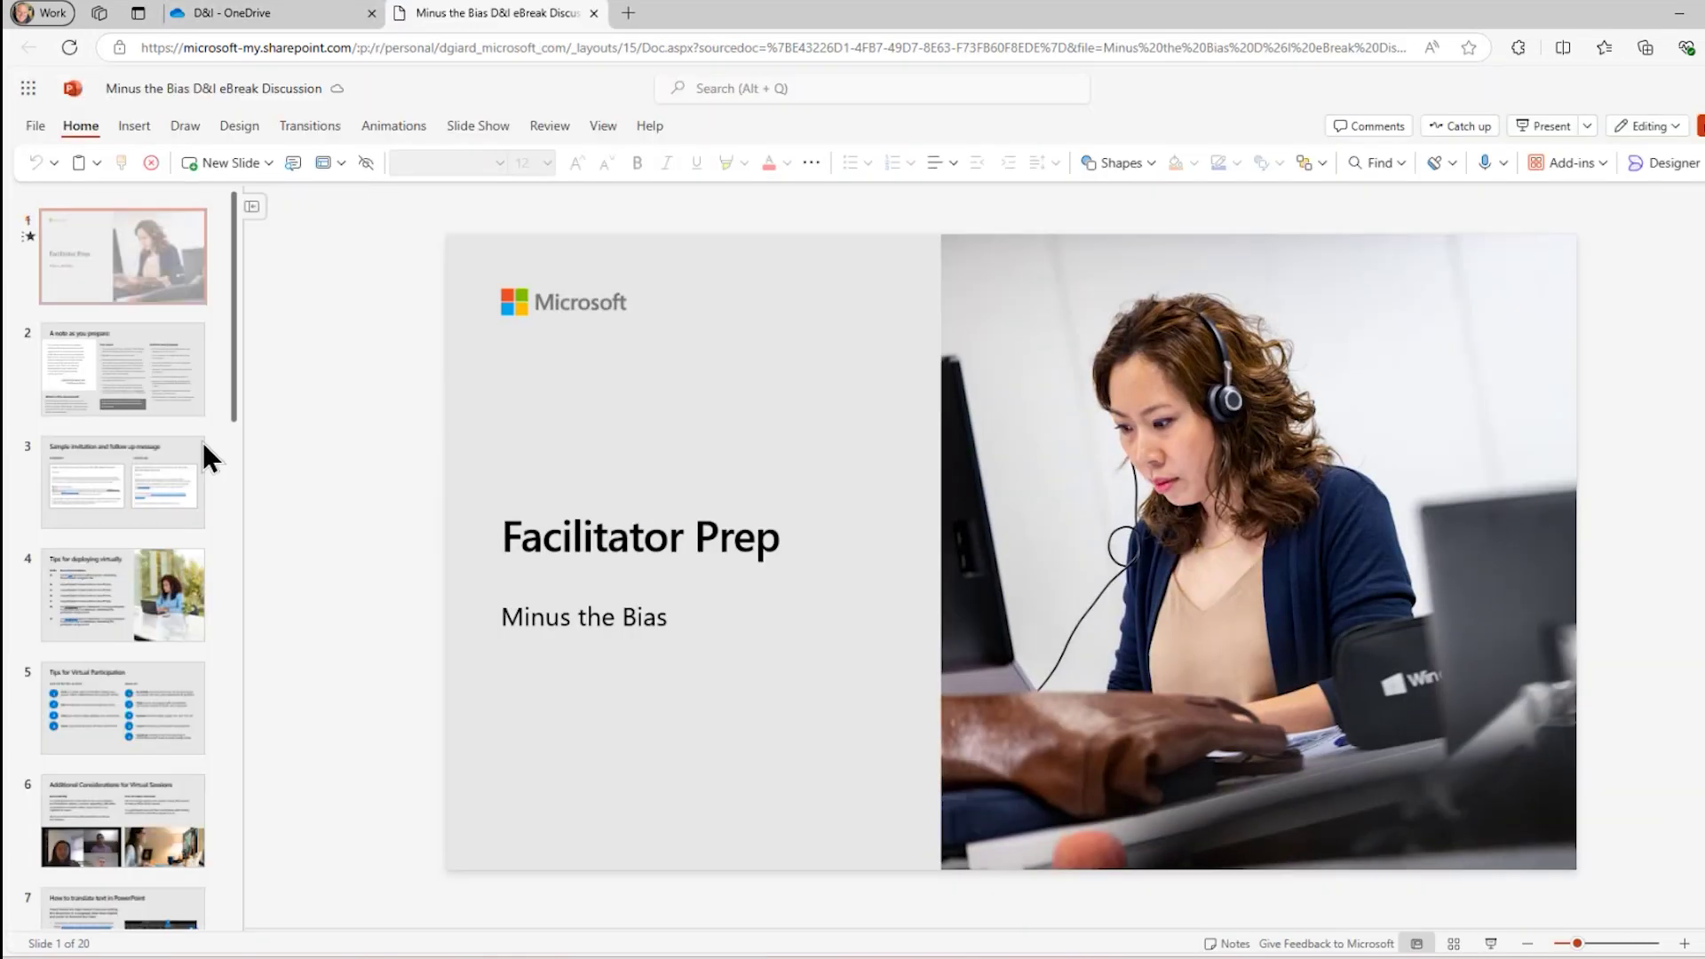
pyautogui.click(163, 391)
pyautogui.click(161, 509)
pyautogui.click(137, 595)
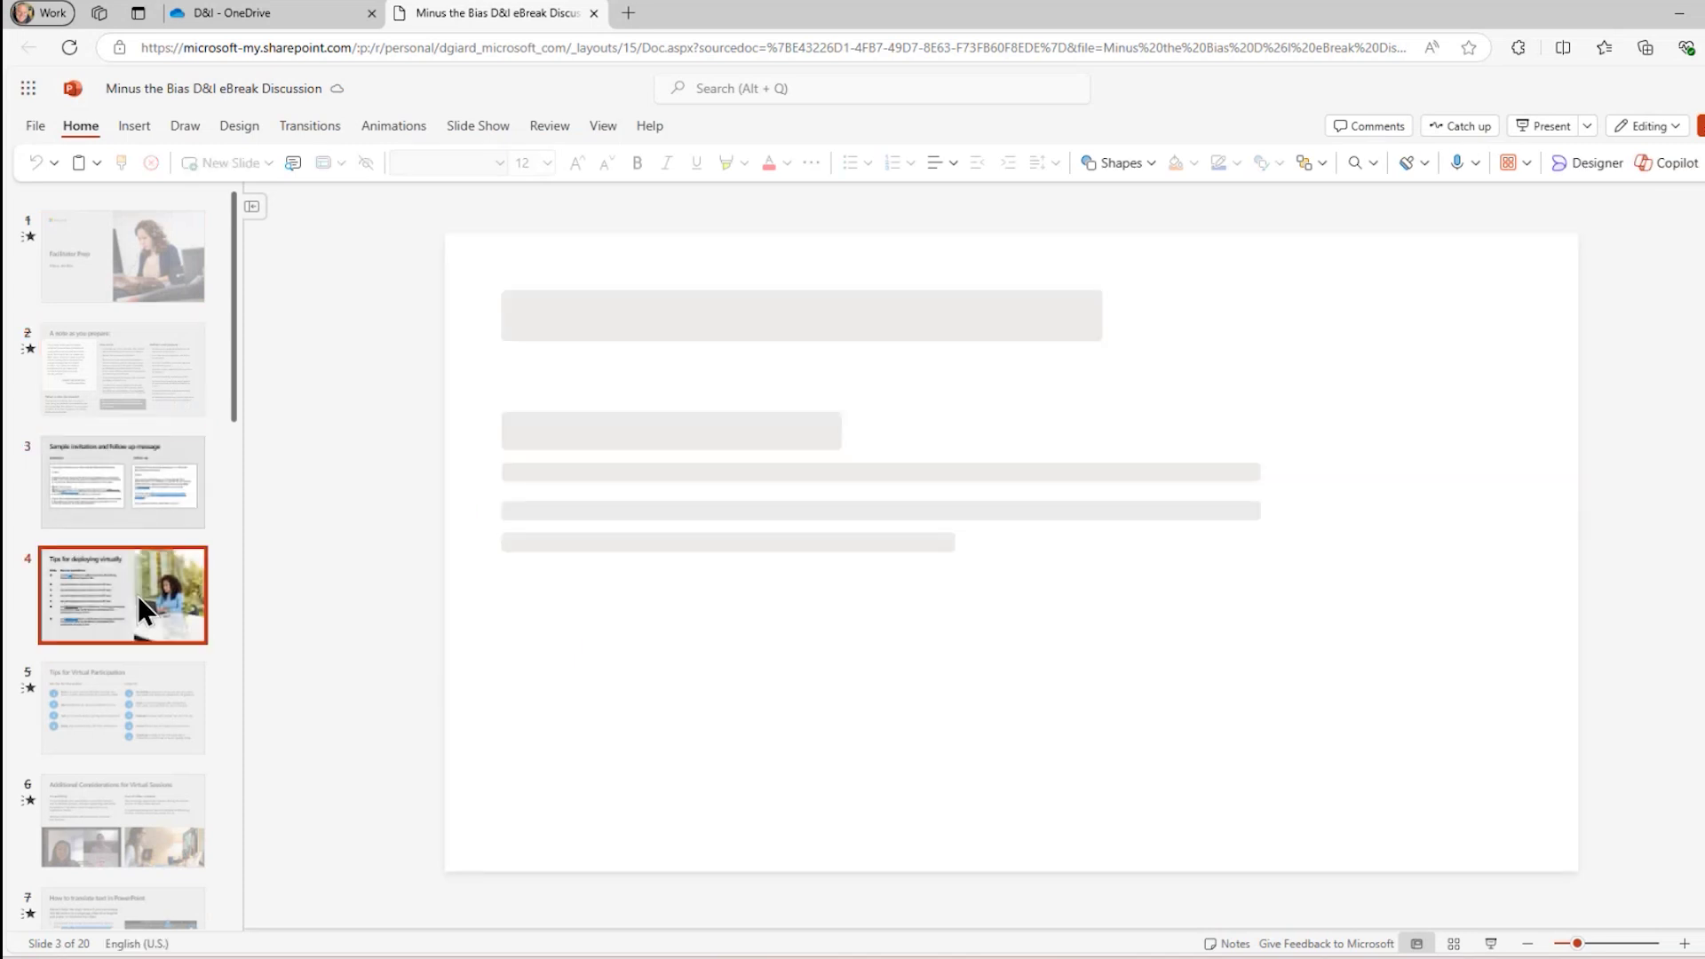
pyautogui.click(127, 682)
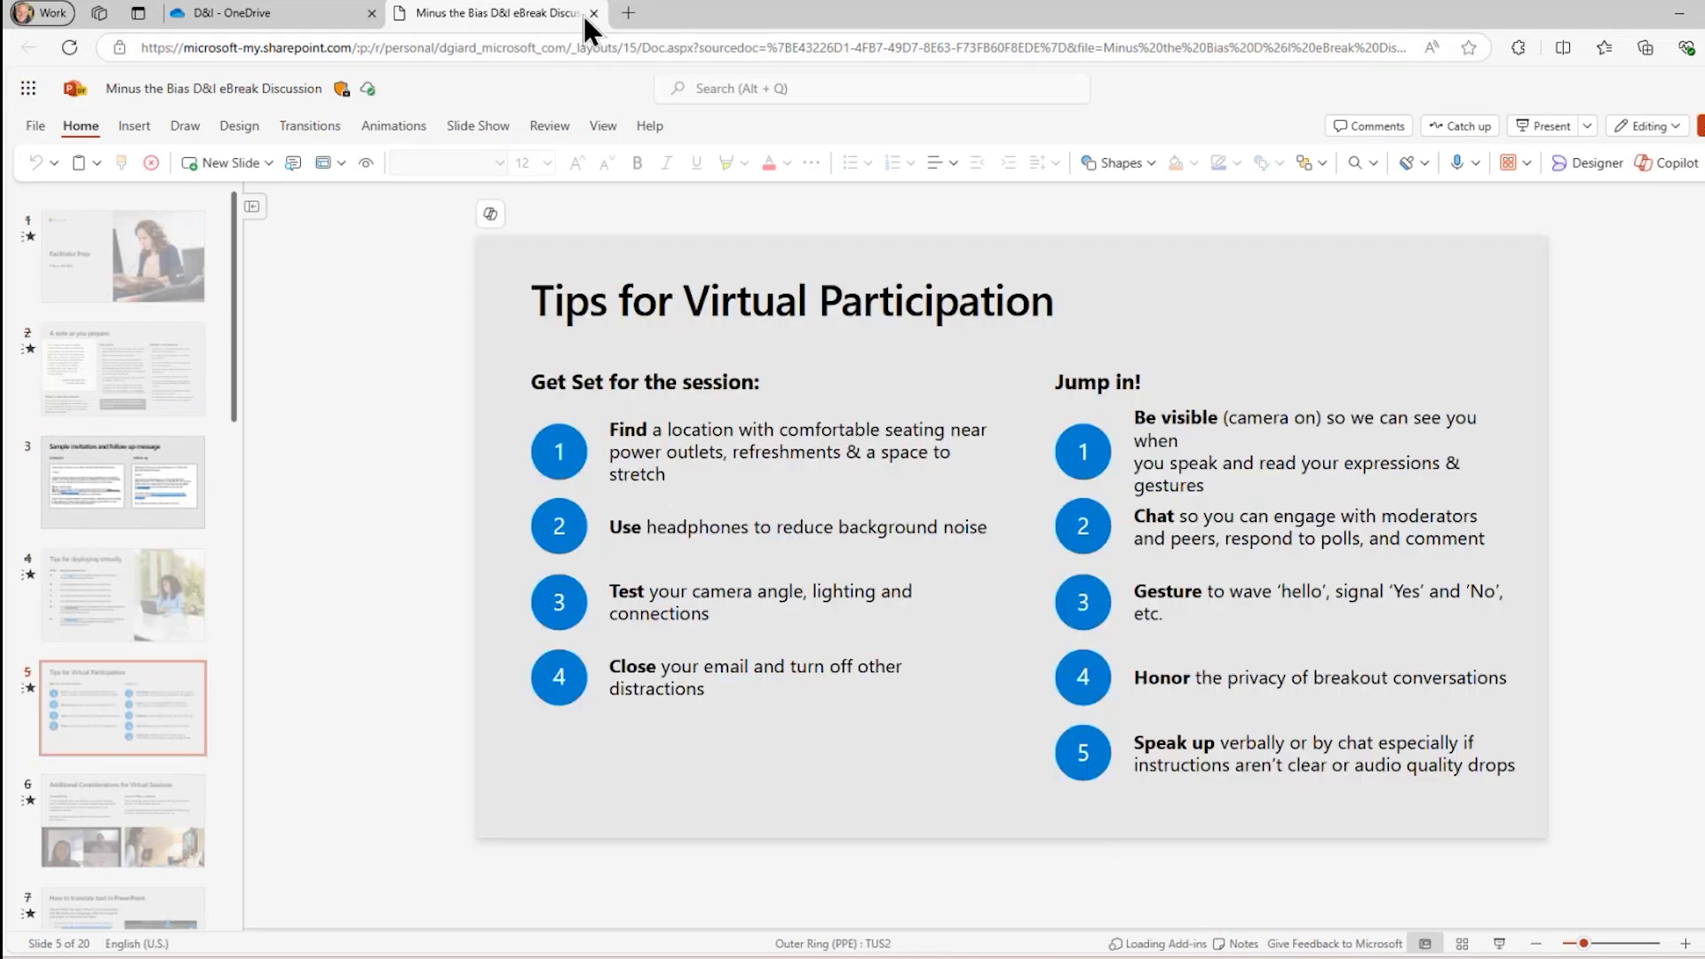
pyautogui.click(594, 13)
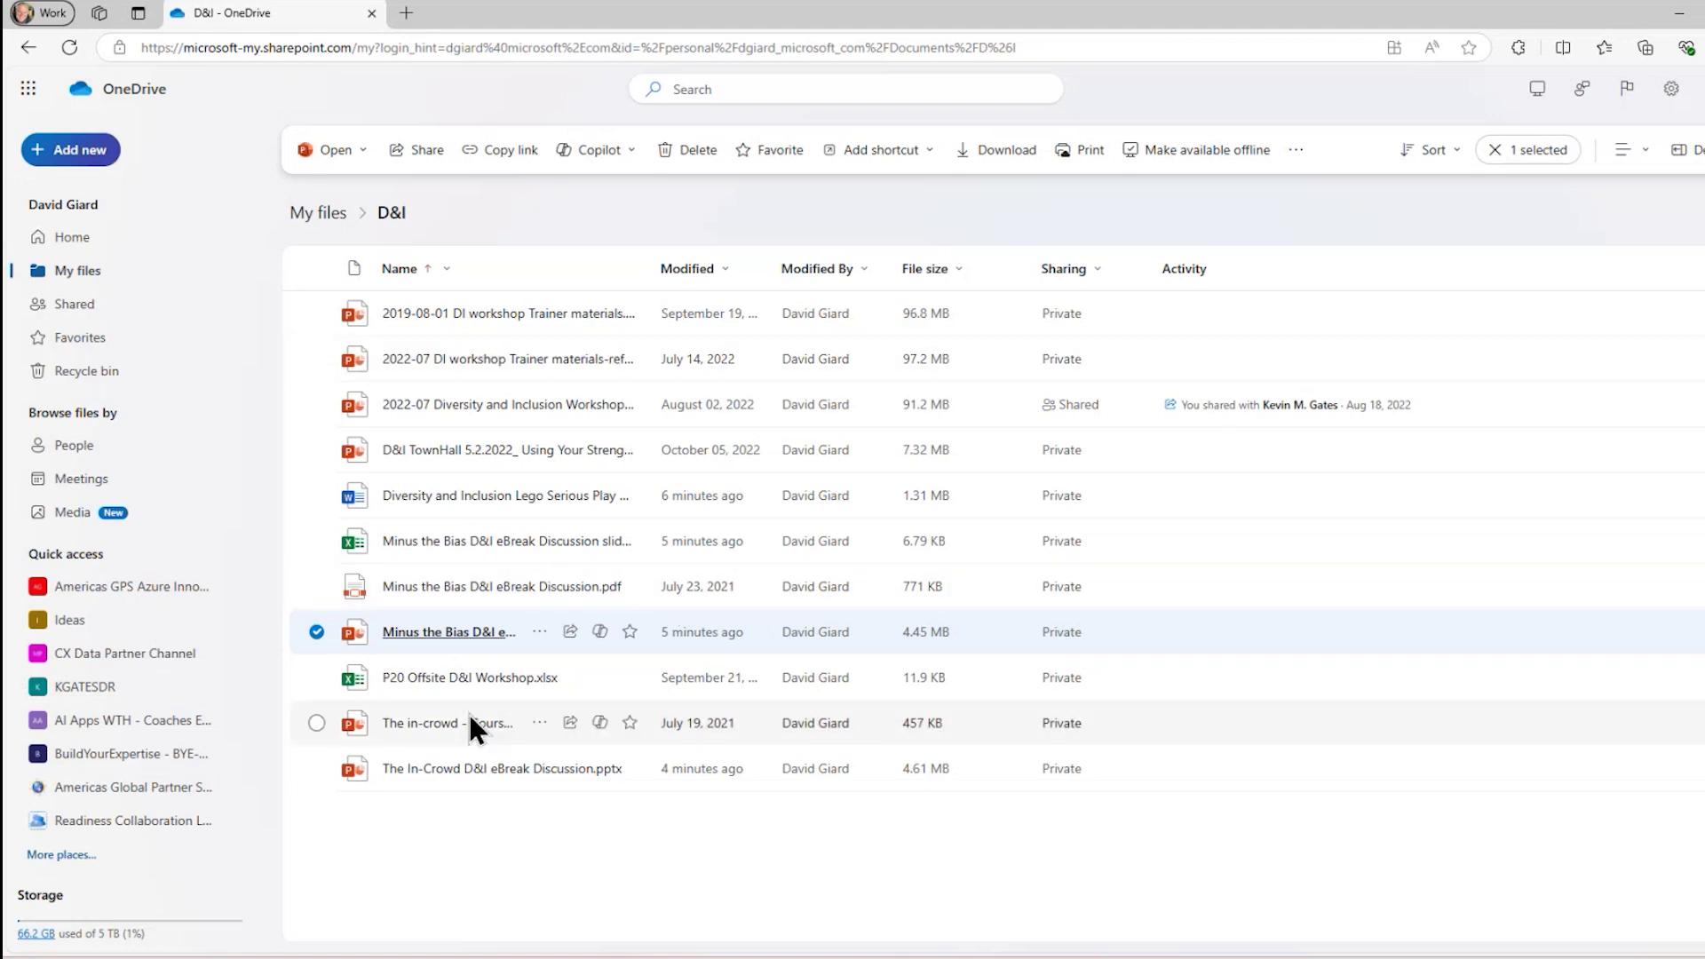
# Select the Lego Serious Play workshop document with the Minus the Bias deck and run Copilot Summarize
pyautogui.click(316, 495)
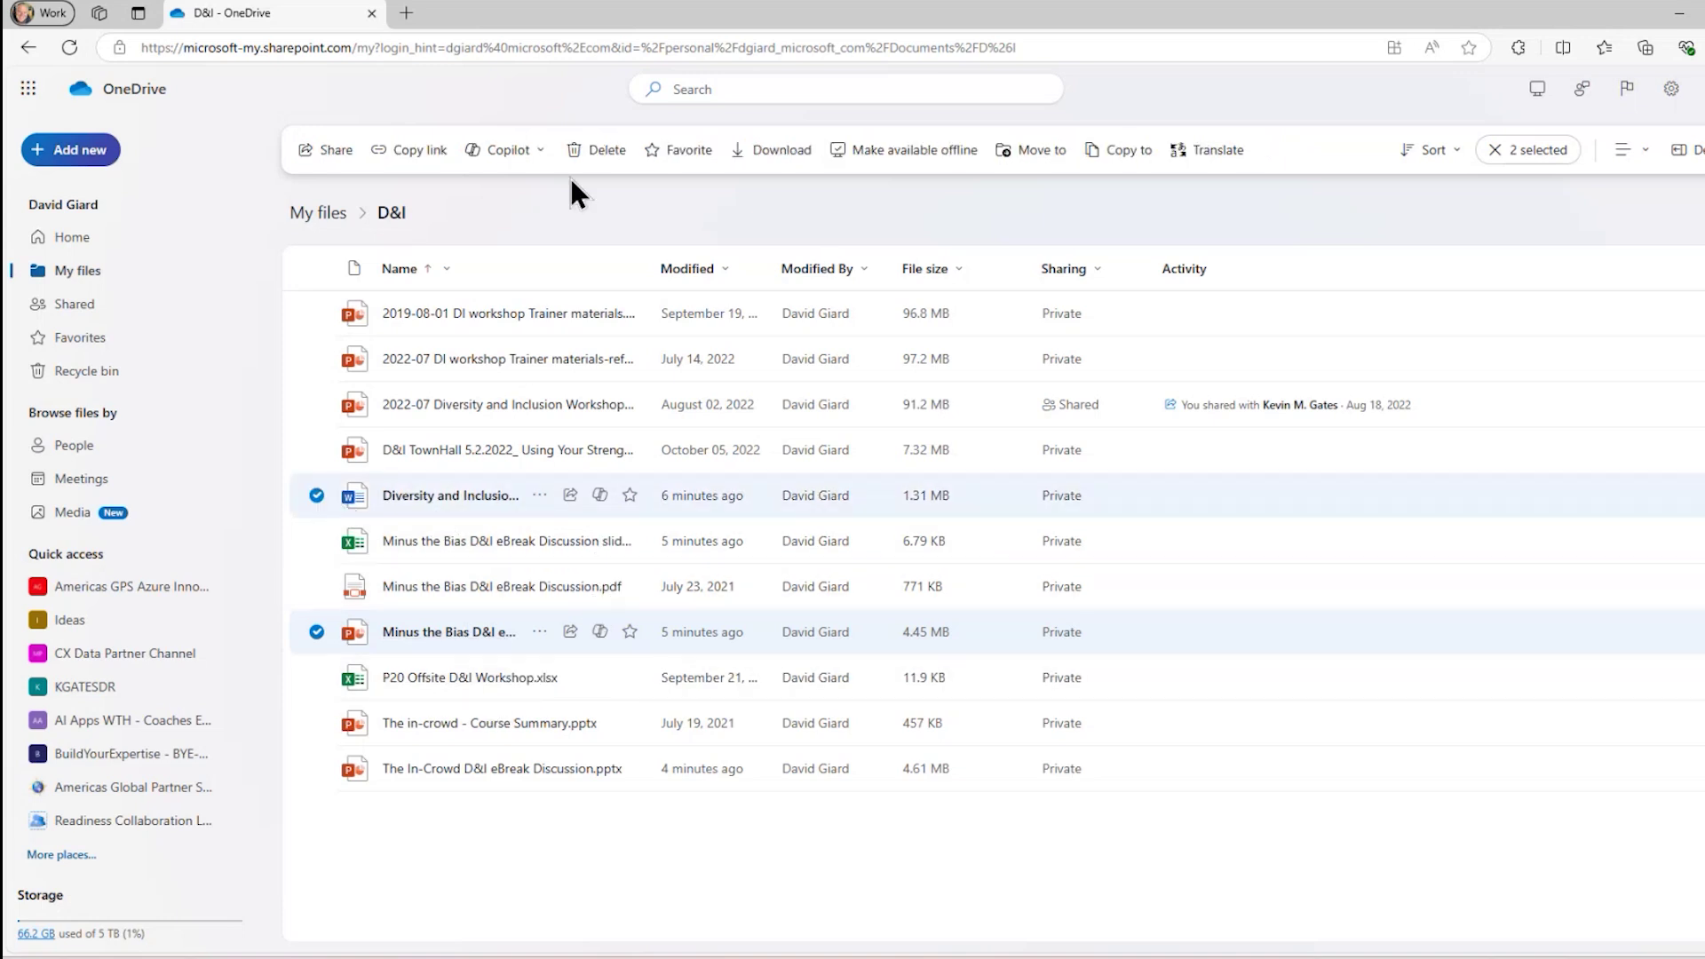
pyautogui.click(544, 150)
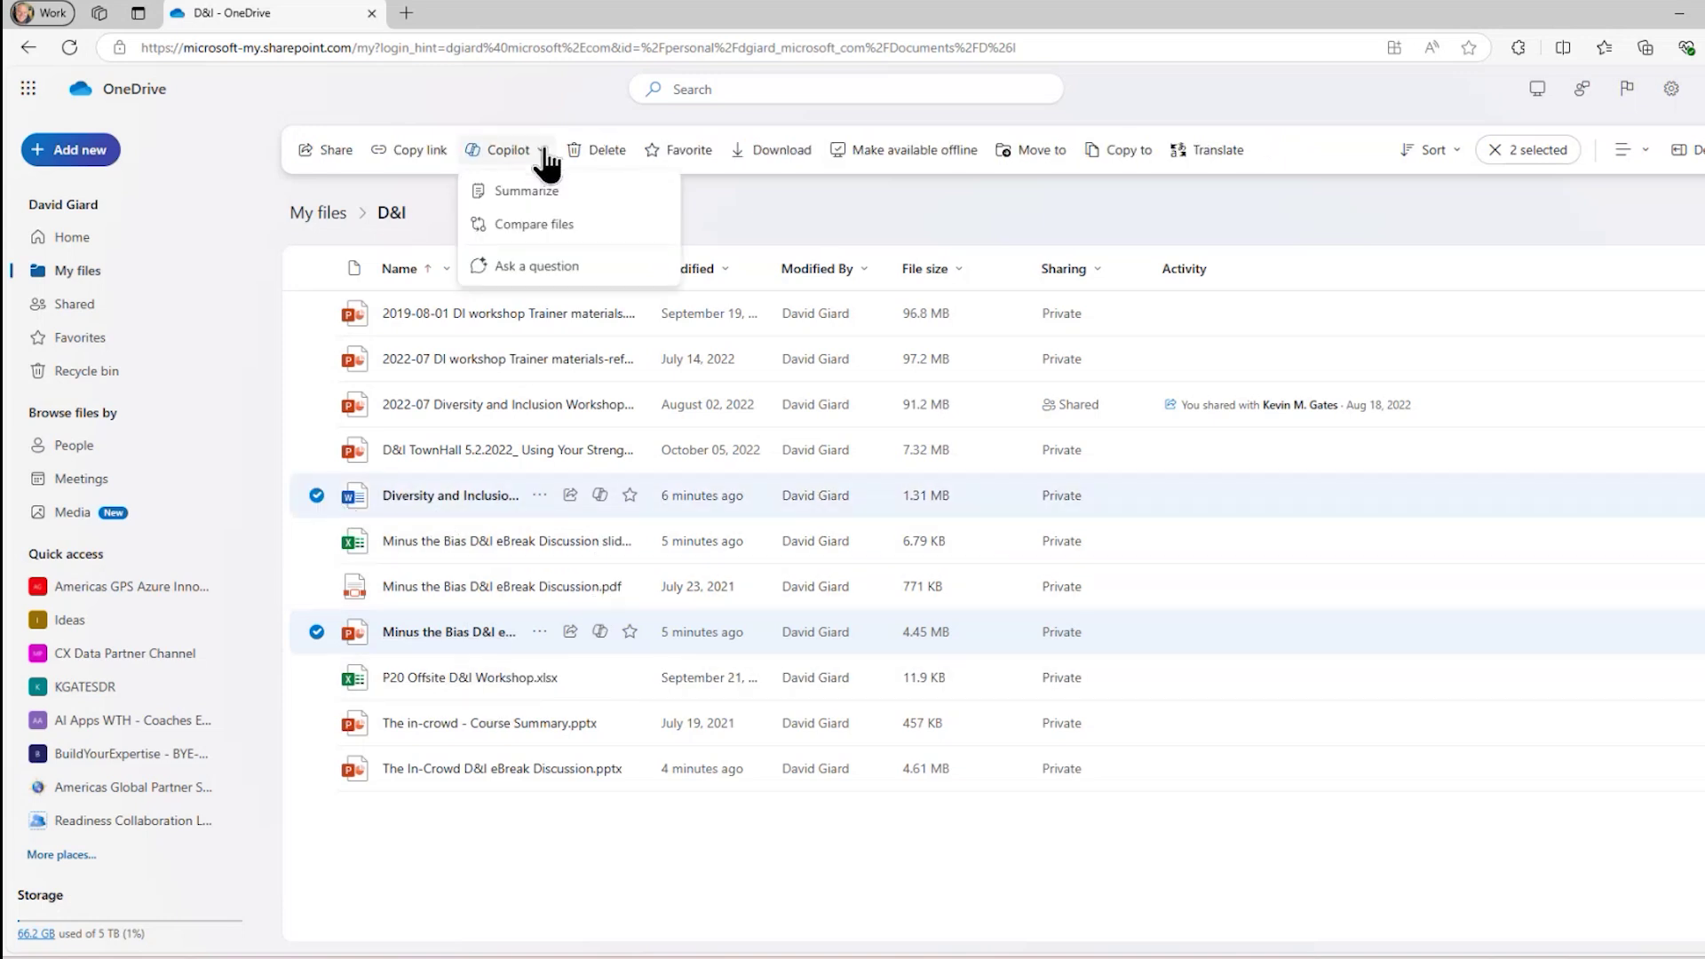
pyautogui.click(529, 194)
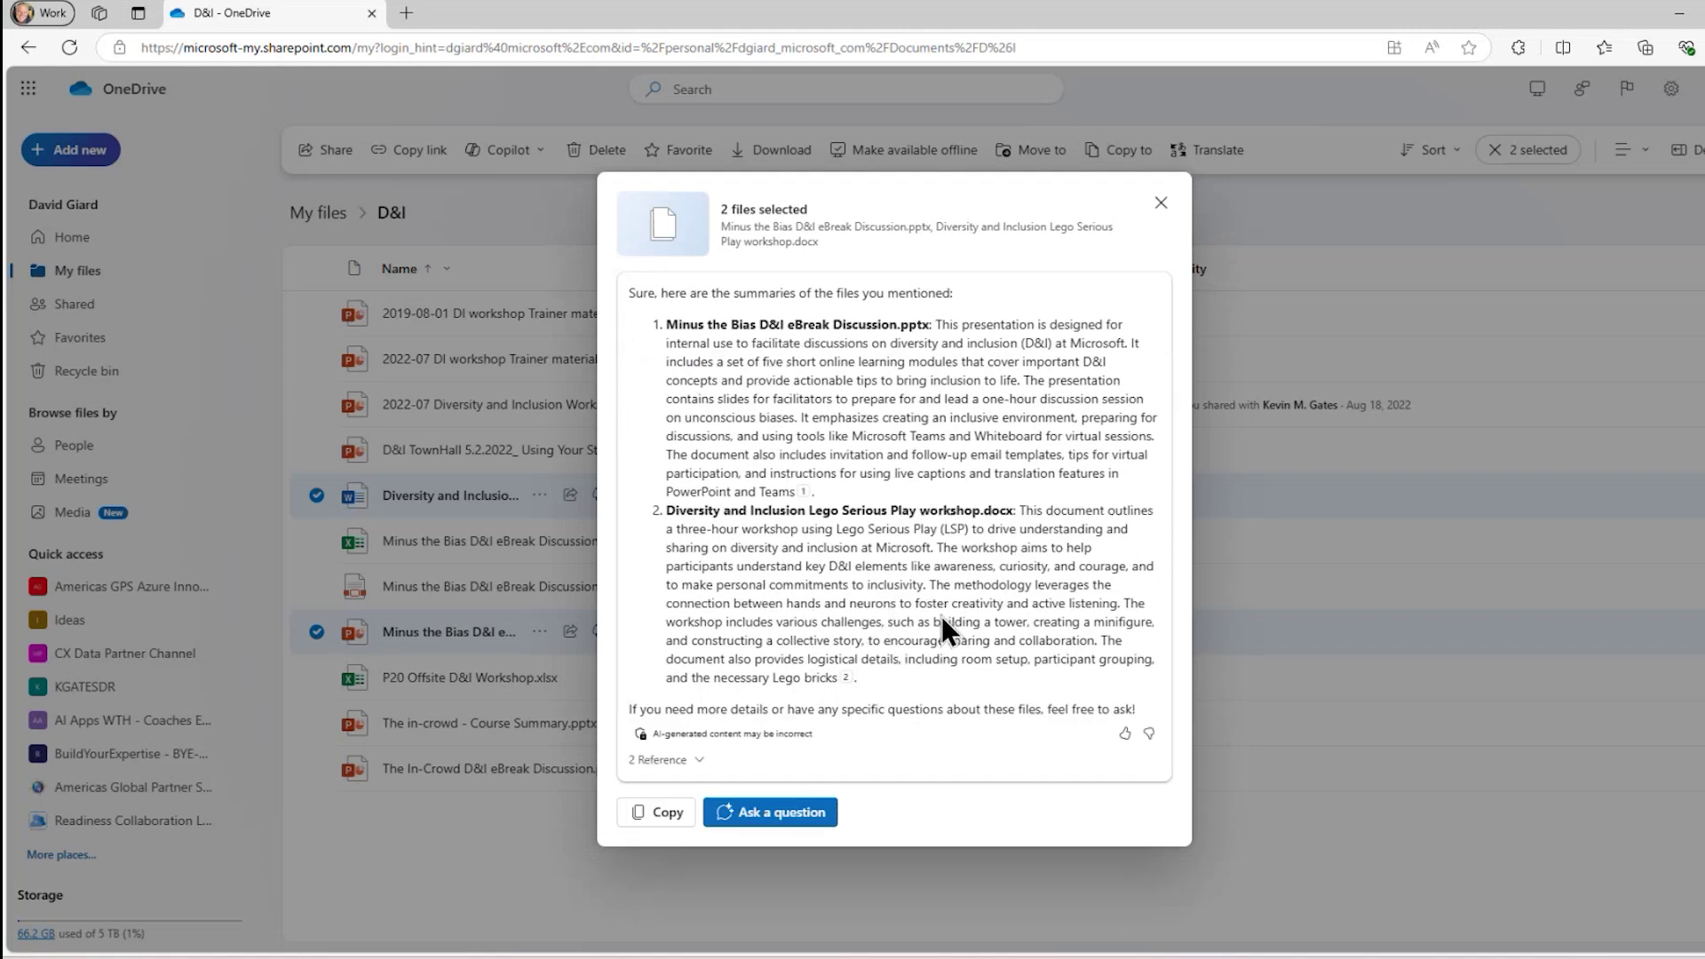
# Ask Copilot 'Tell me more about Lego Serious Play', read the reply, and close the chat
pyautogui.click(781, 826)
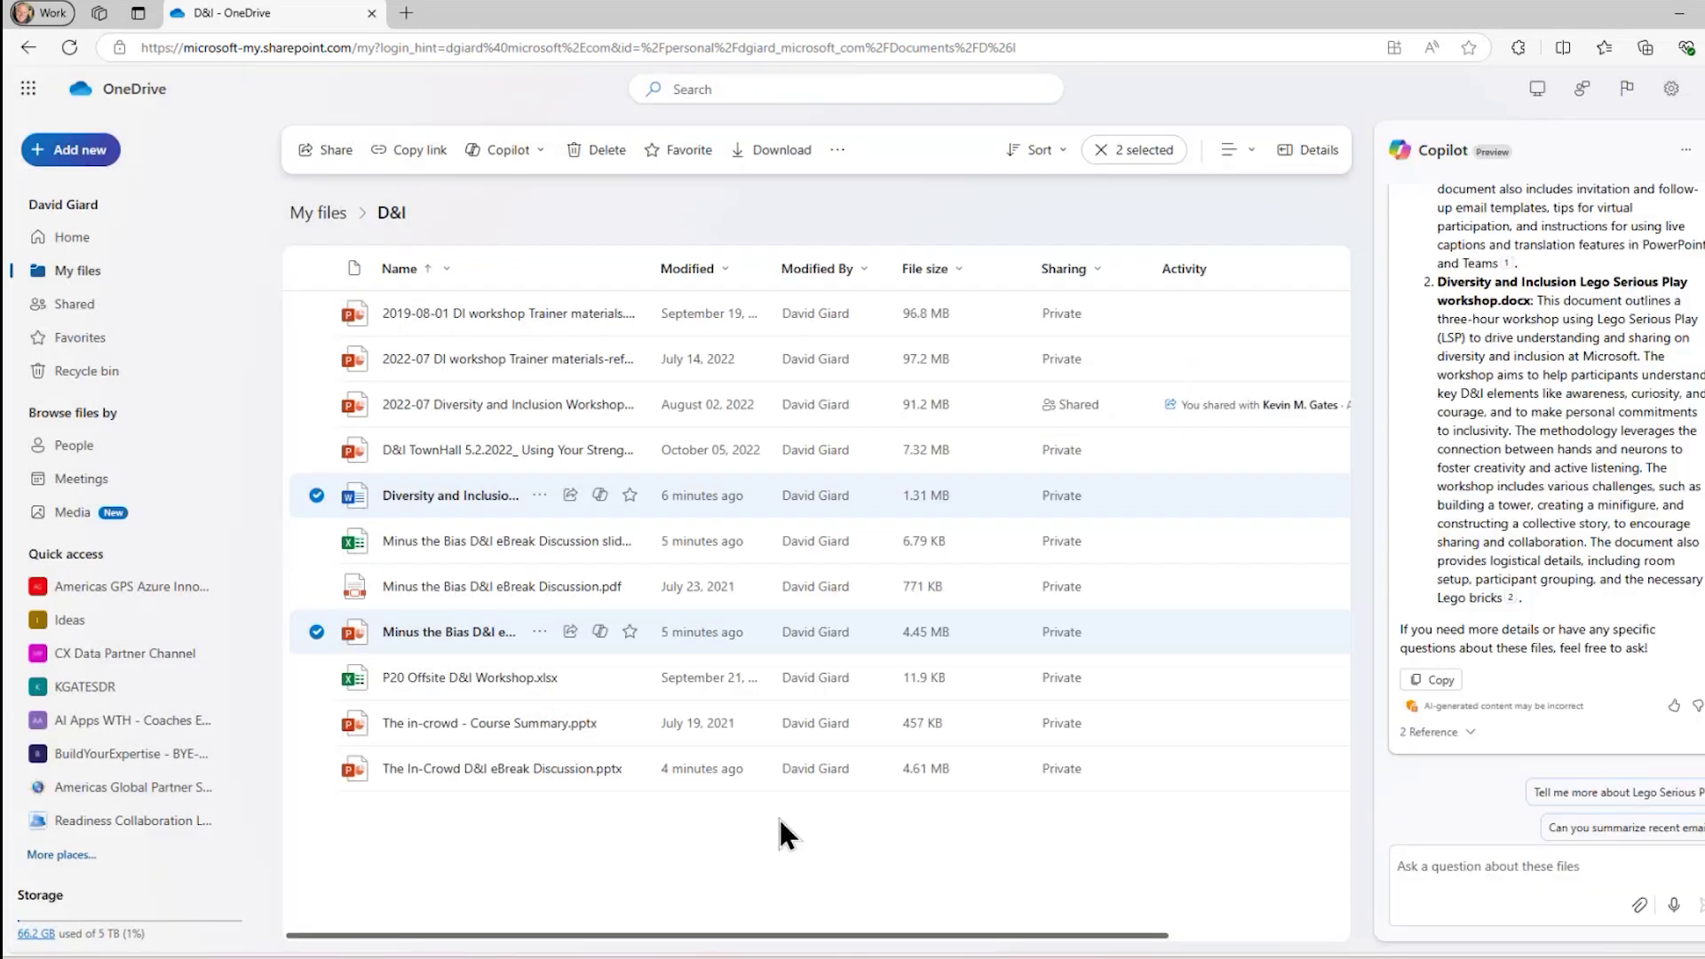
pyautogui.click(1439, 881)
pyautogui.click(1615, 793)
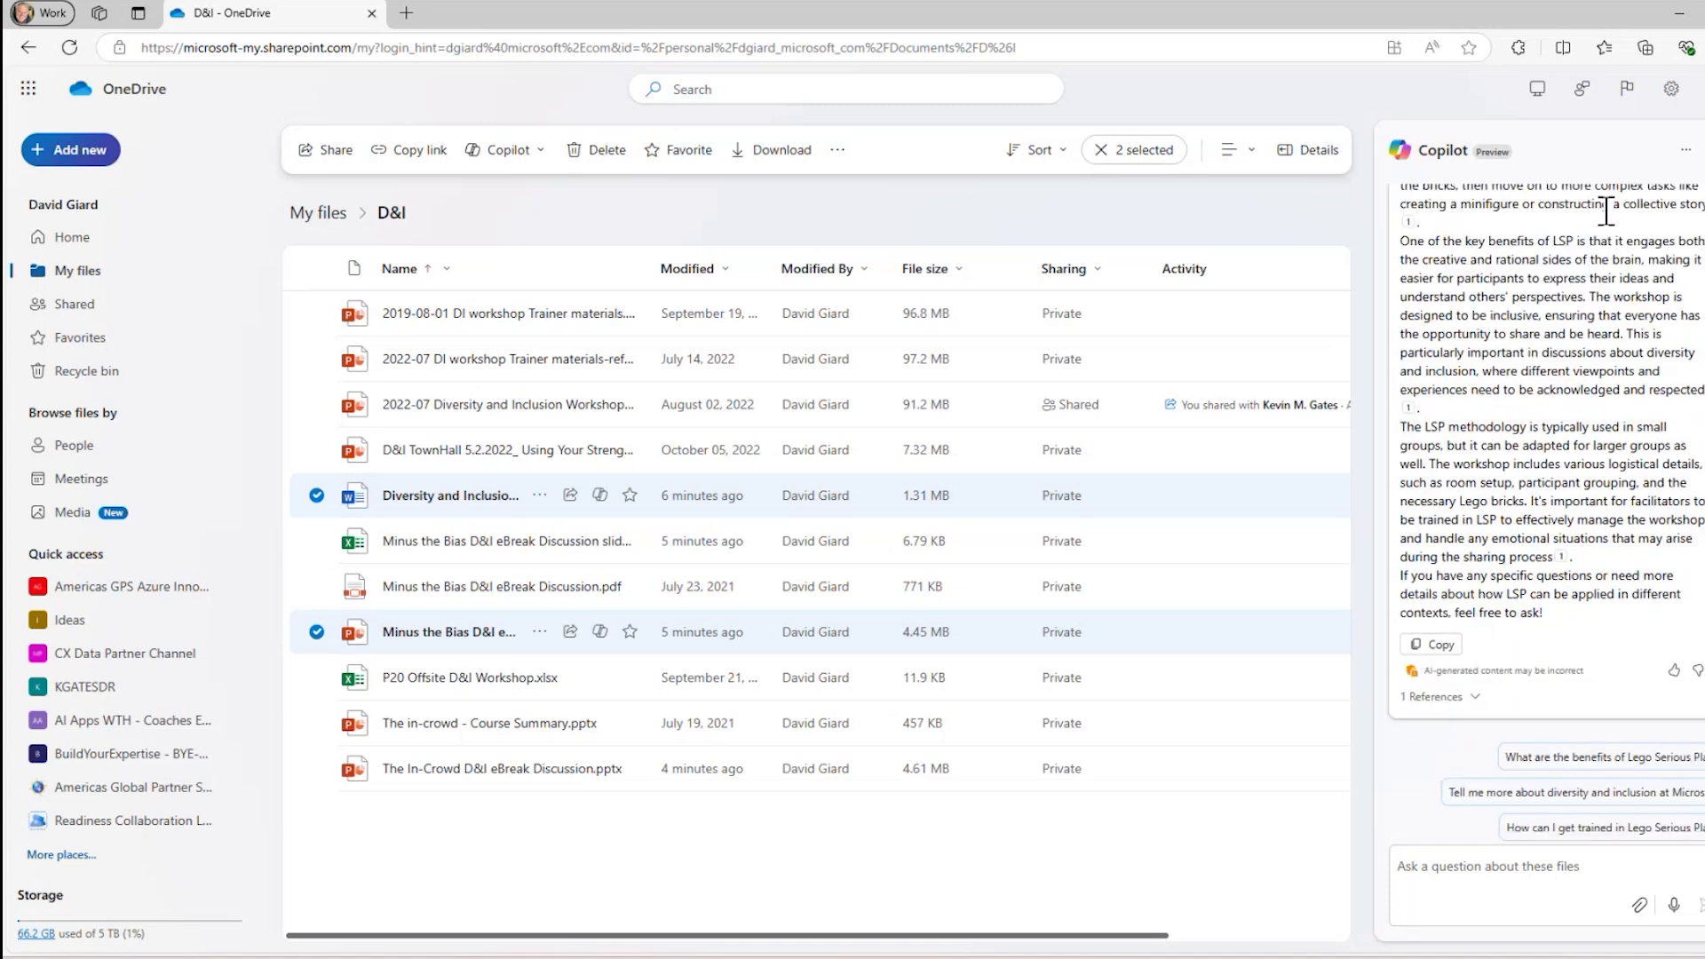
pyautogui.press('Escape')
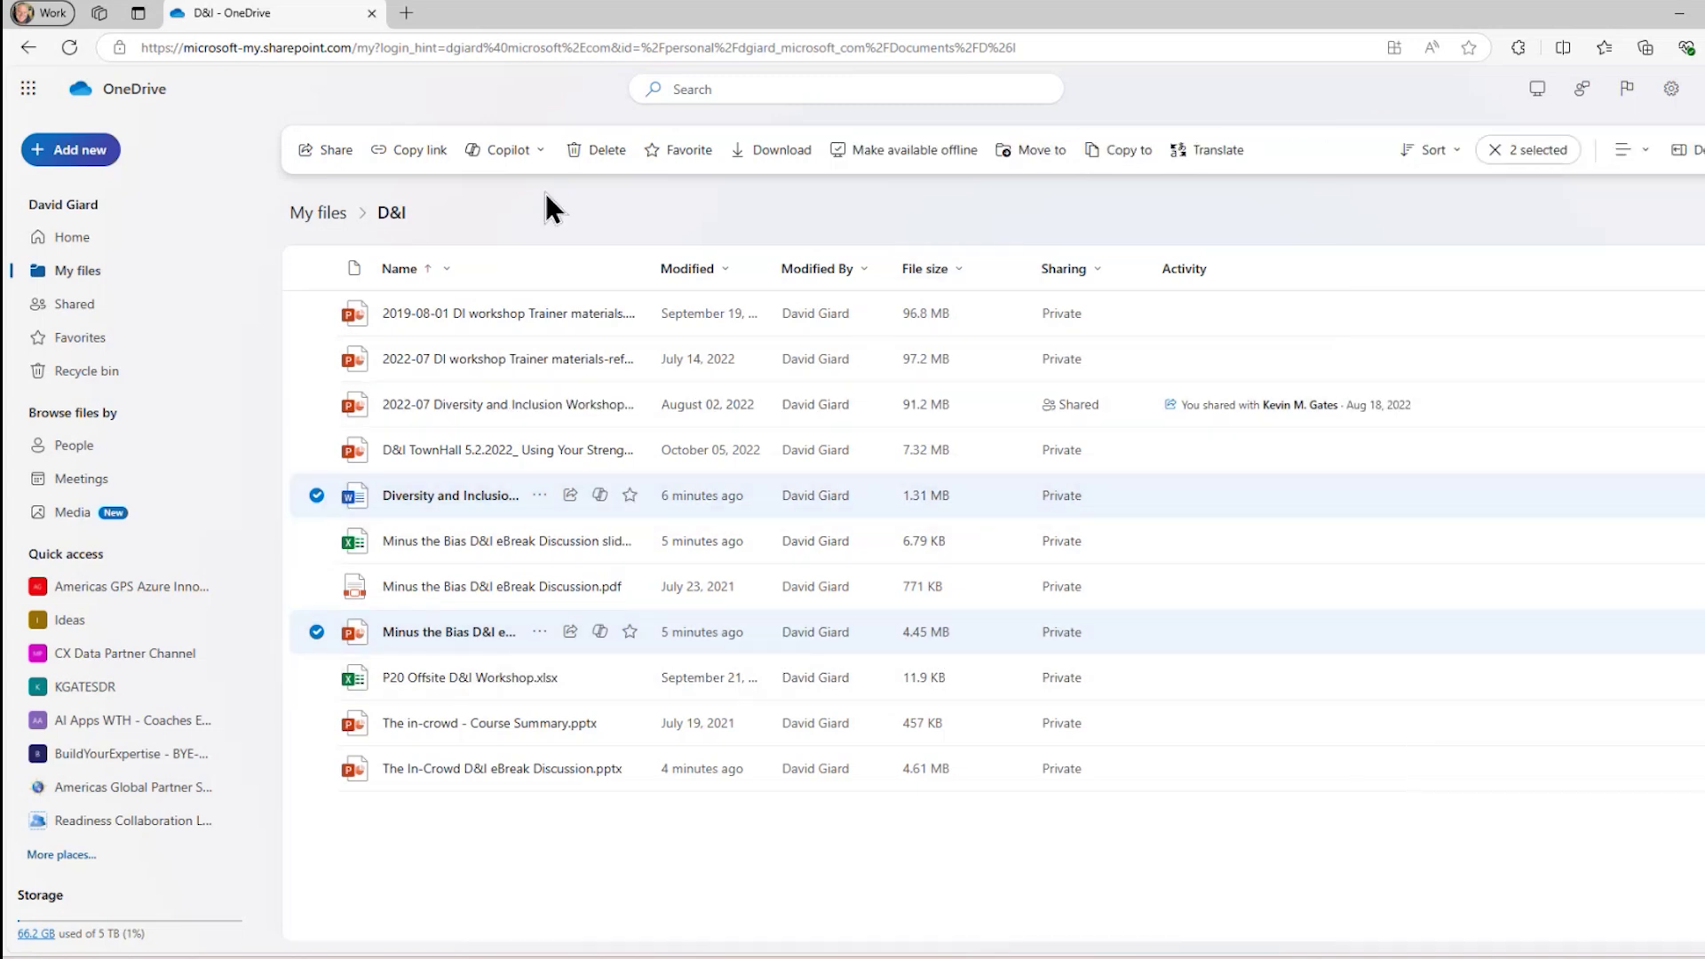
# Run Copilot Compare files on both D&I files, review the table, and close it
pyautogui.click(542, 153)
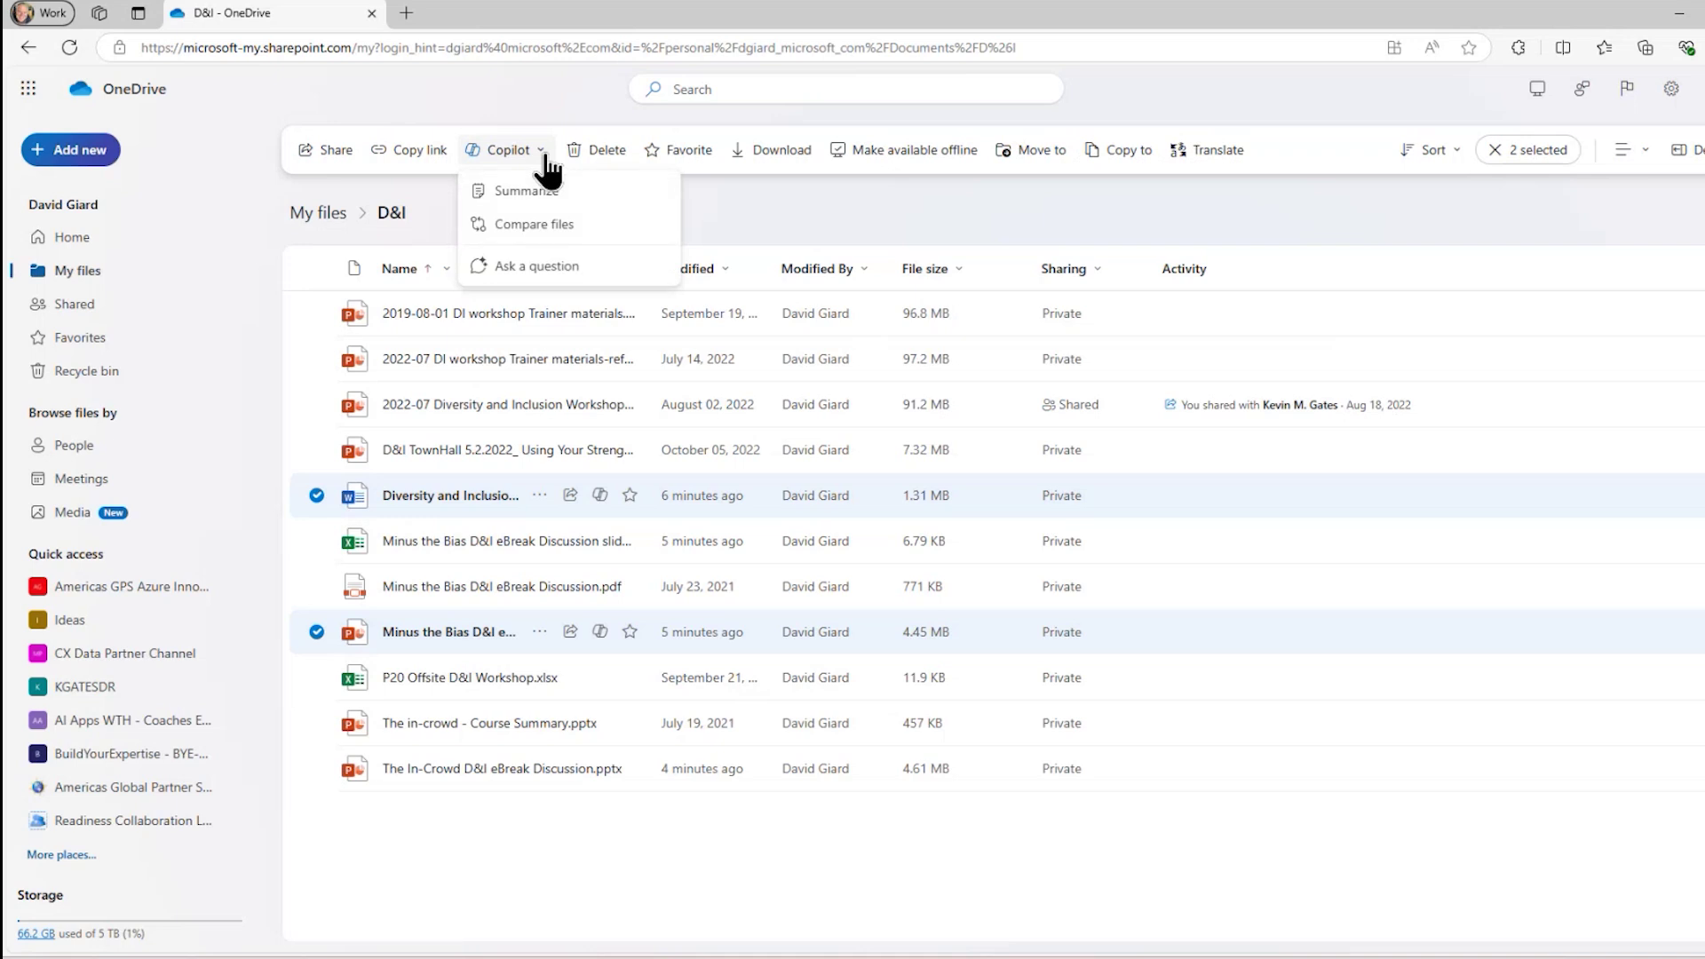
pyautogui.click(550, 227)
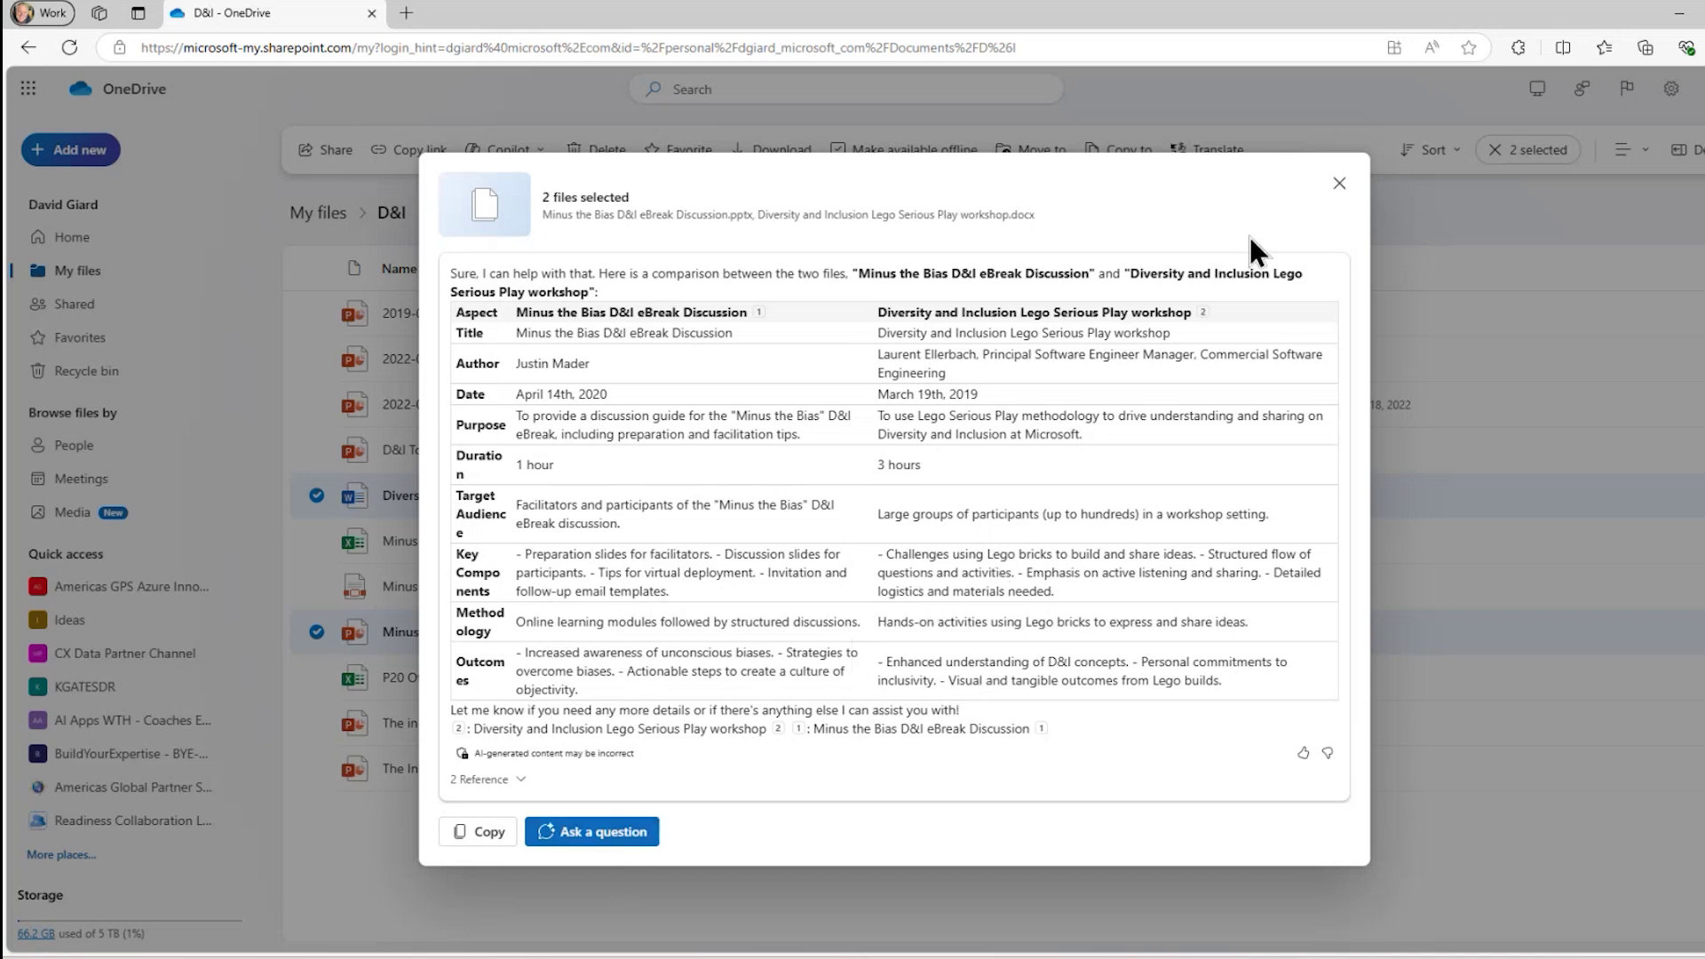
pyautogui.click(1339, 183)
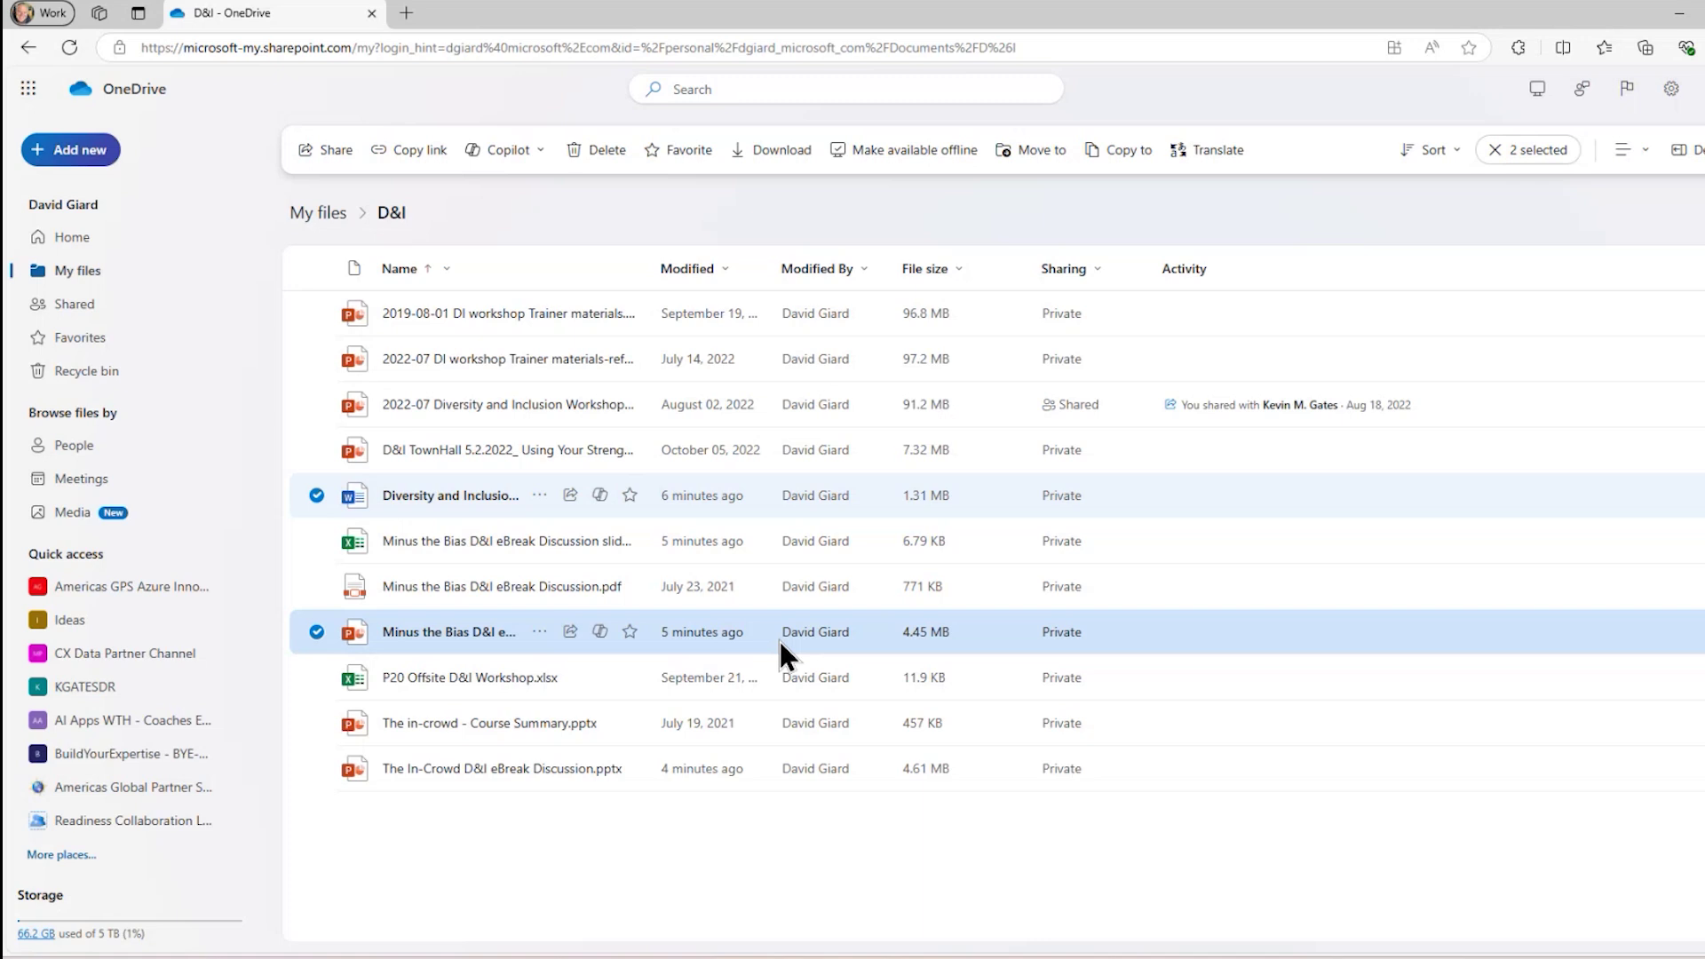
# Return to My files, open the Status Report folder, and pick a status report file
pyautogui.click(325, 215)
pyautogui.scroll(-3, 515, 382)
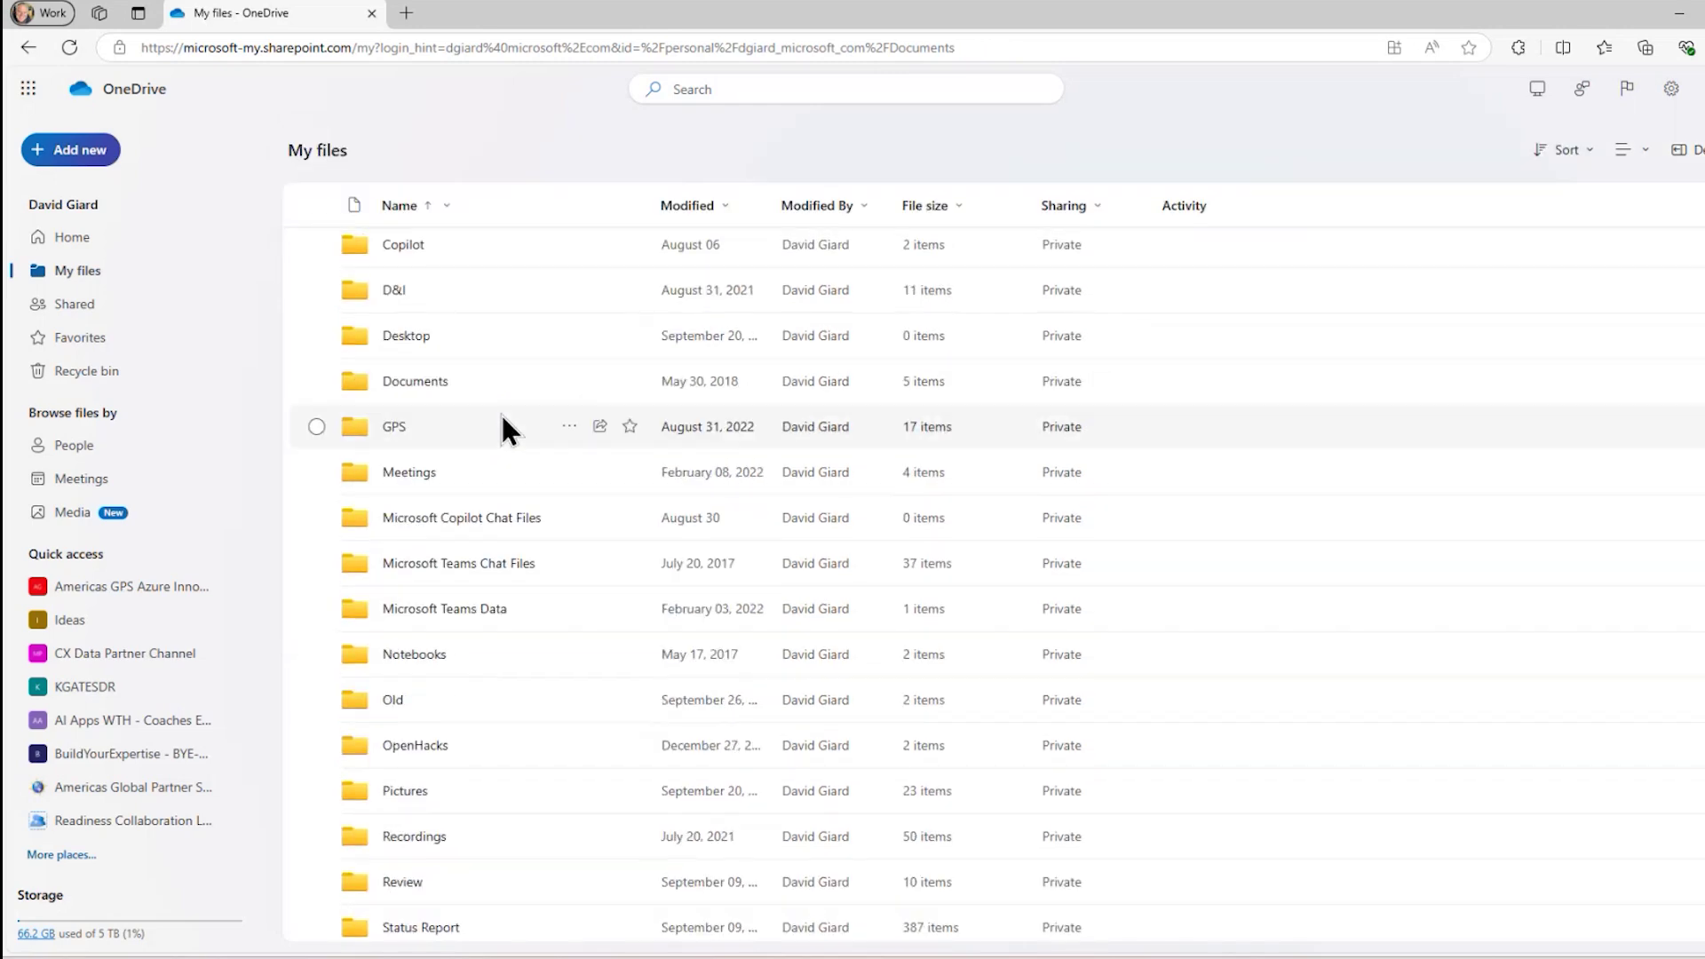
pyautogui.scroll(-3, 501, 430)
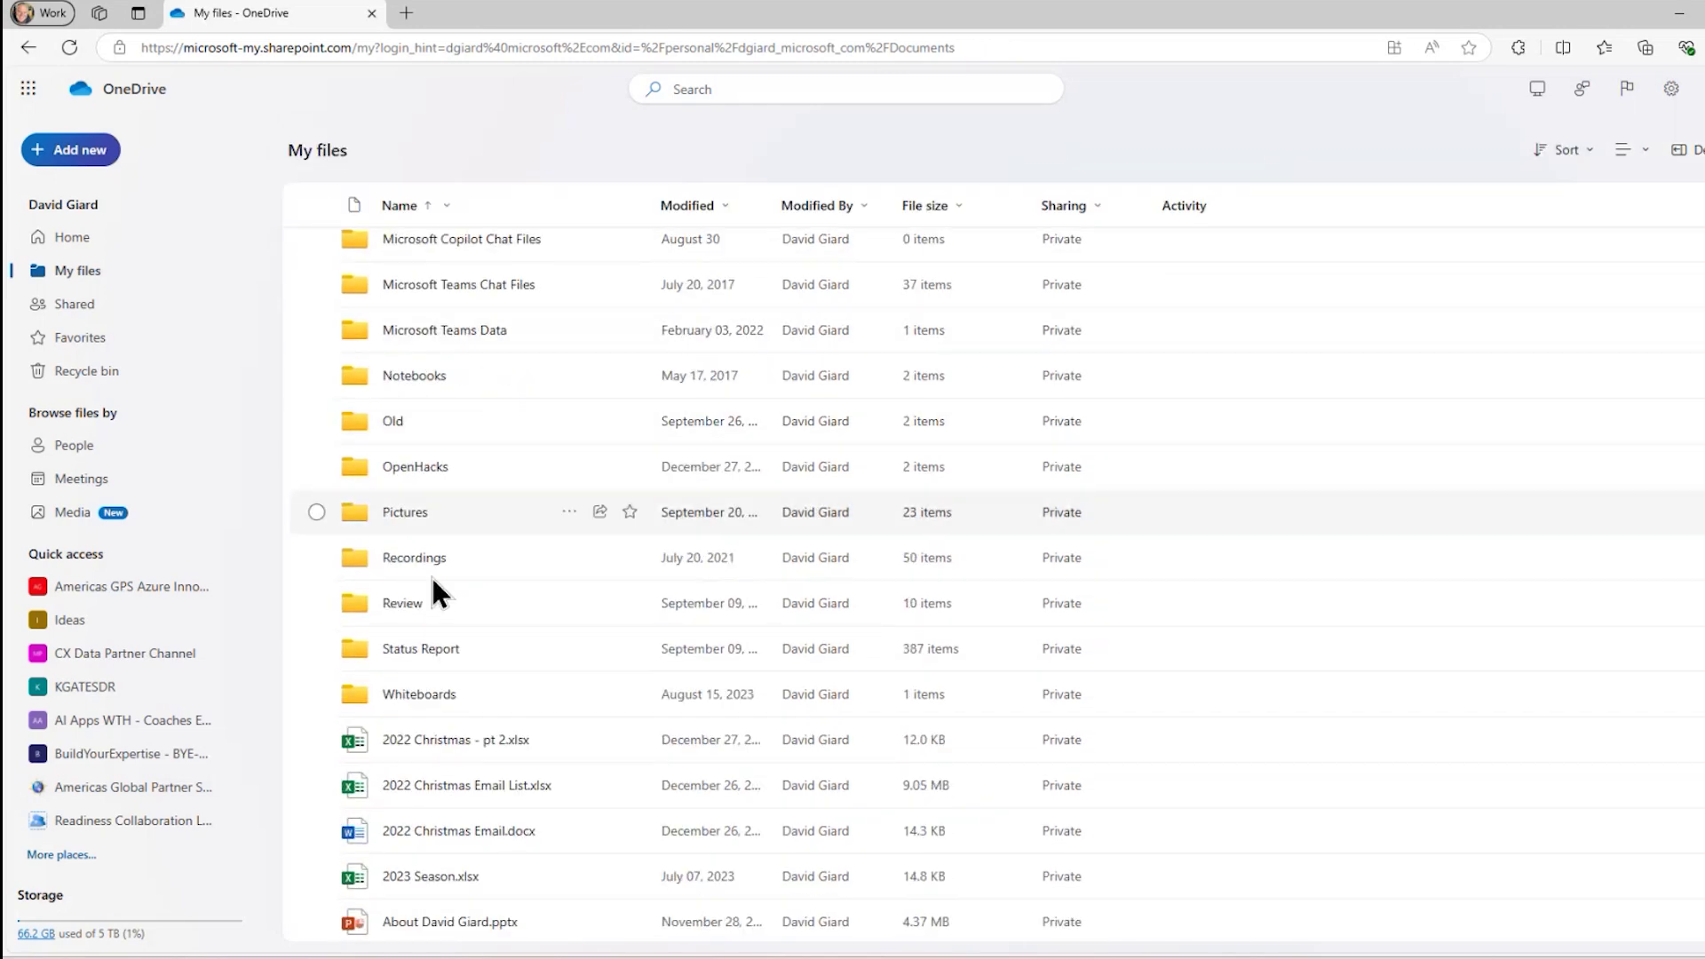
pyautogui.click(451, 651)
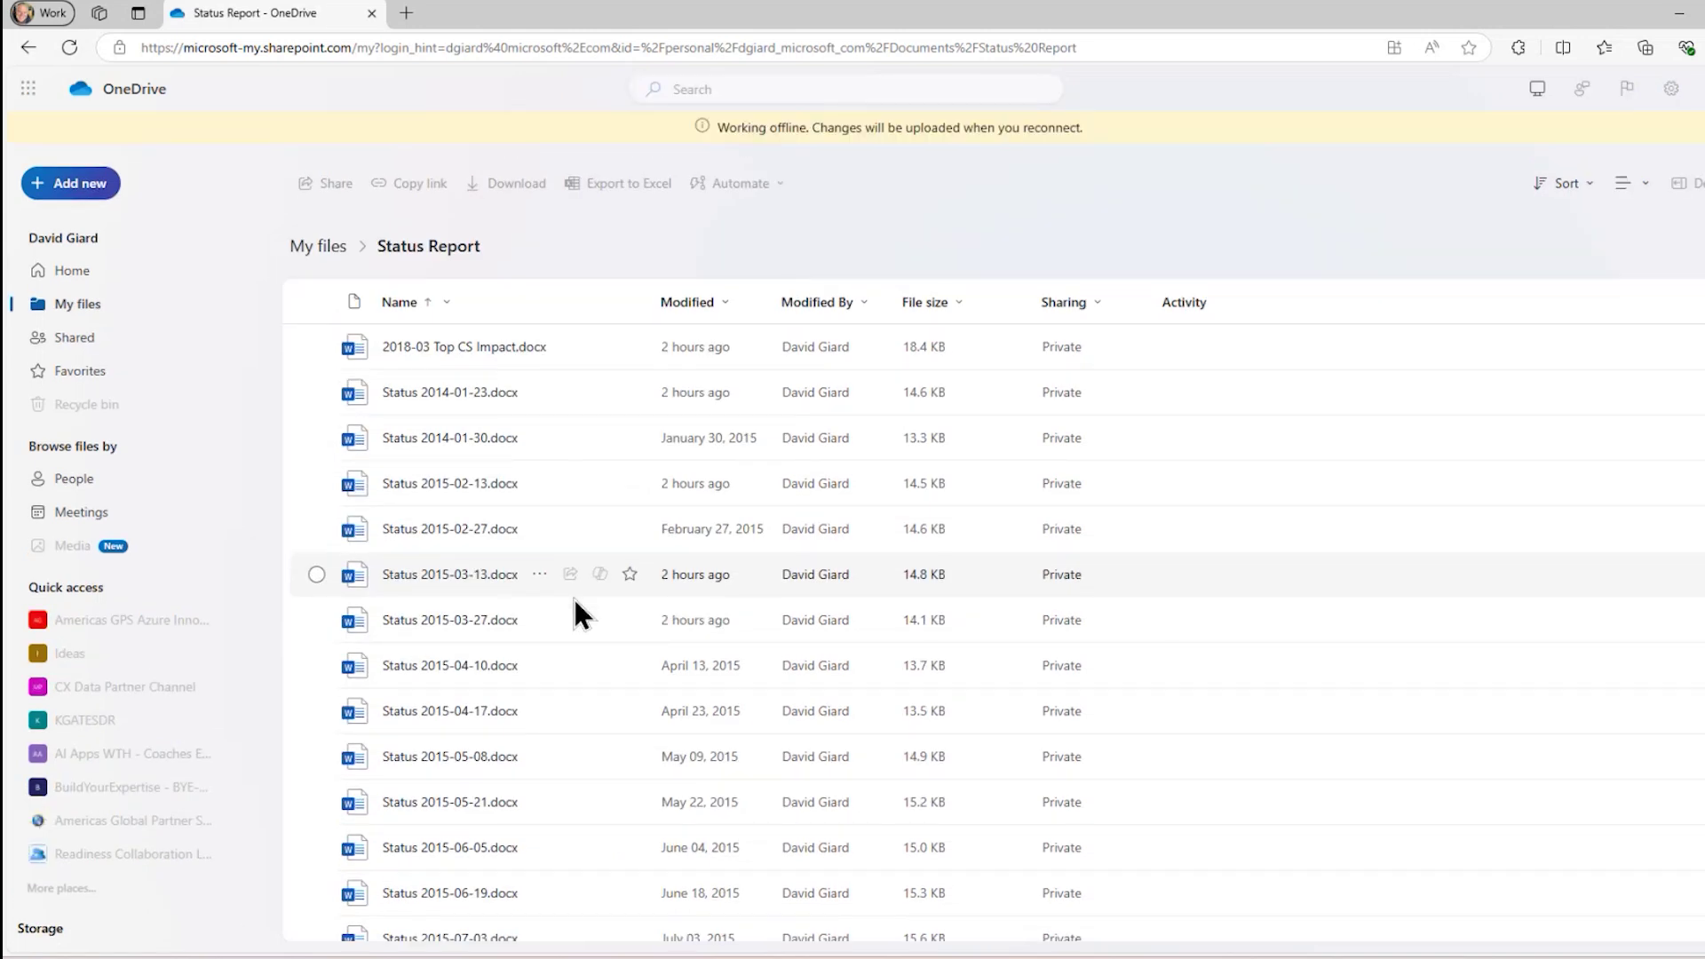
pyautogui.click(316, 483)
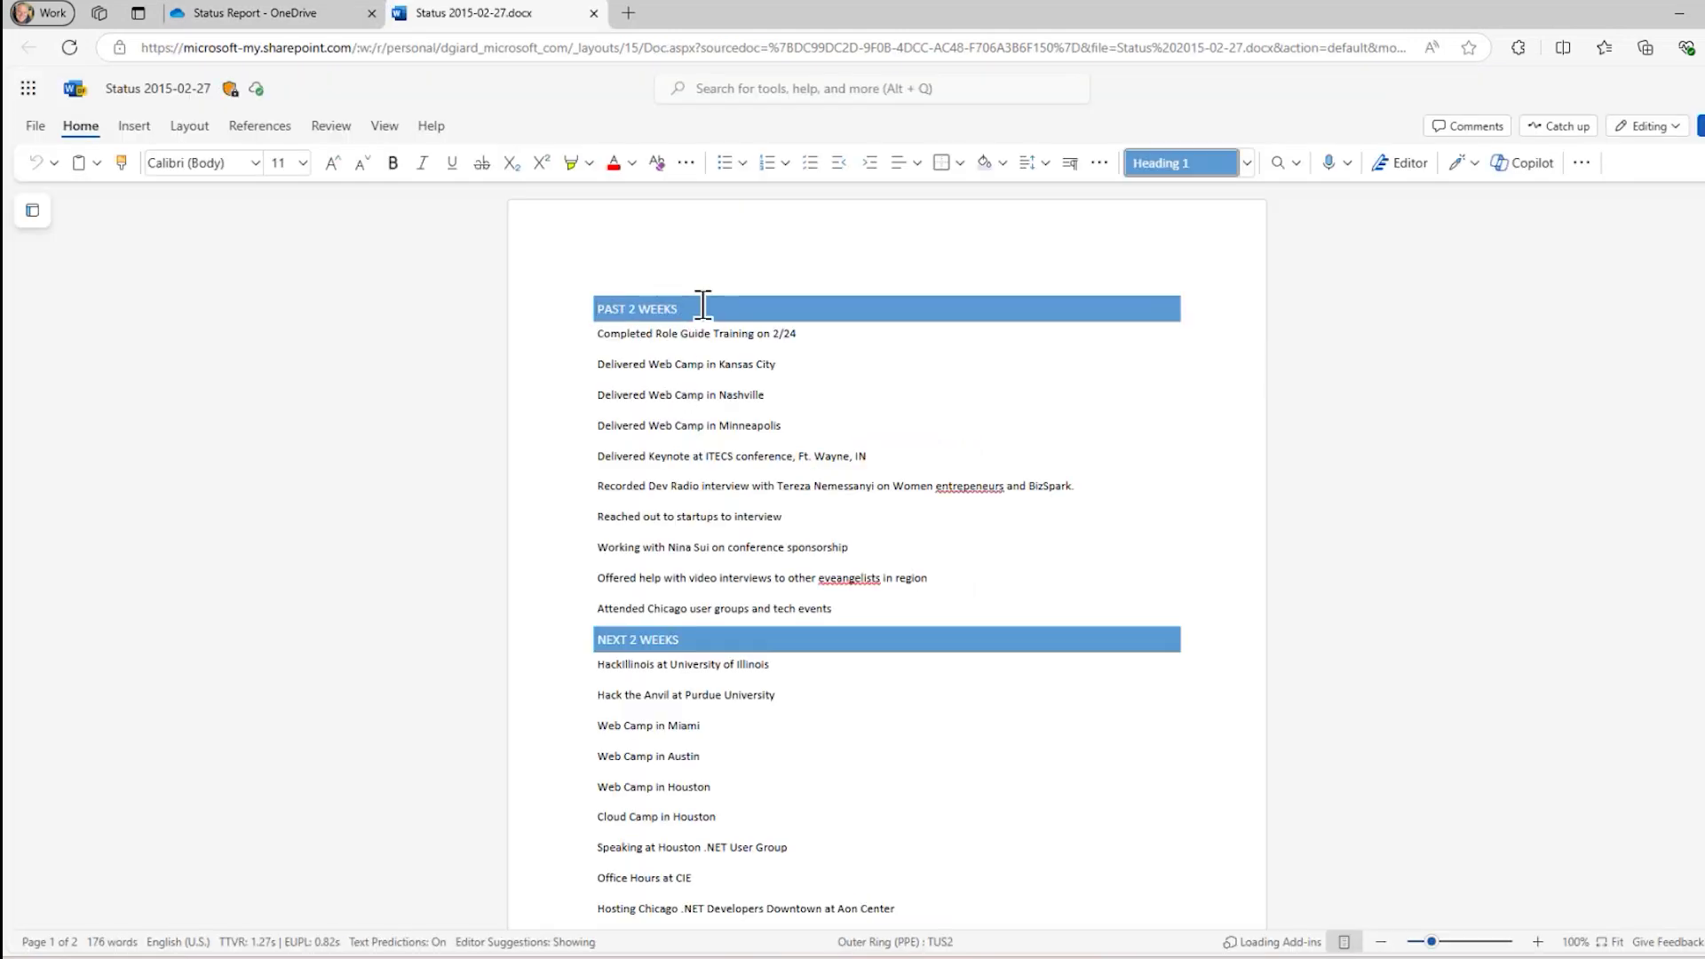
# Read the Status 2015-02-27 report's PAST 2 WEEKS and NEXT 2 WEEKS sections, then close it
pyautogui.moveTo(700, 306); pyautogui.dragTo(592, 308)
pyautogui.click(719, 302)
pyautogui.tripleClick(666, 639)
pyautogui.scroll(-5, 803, 639)
pyautogui.scroll(-3, 804, 643)
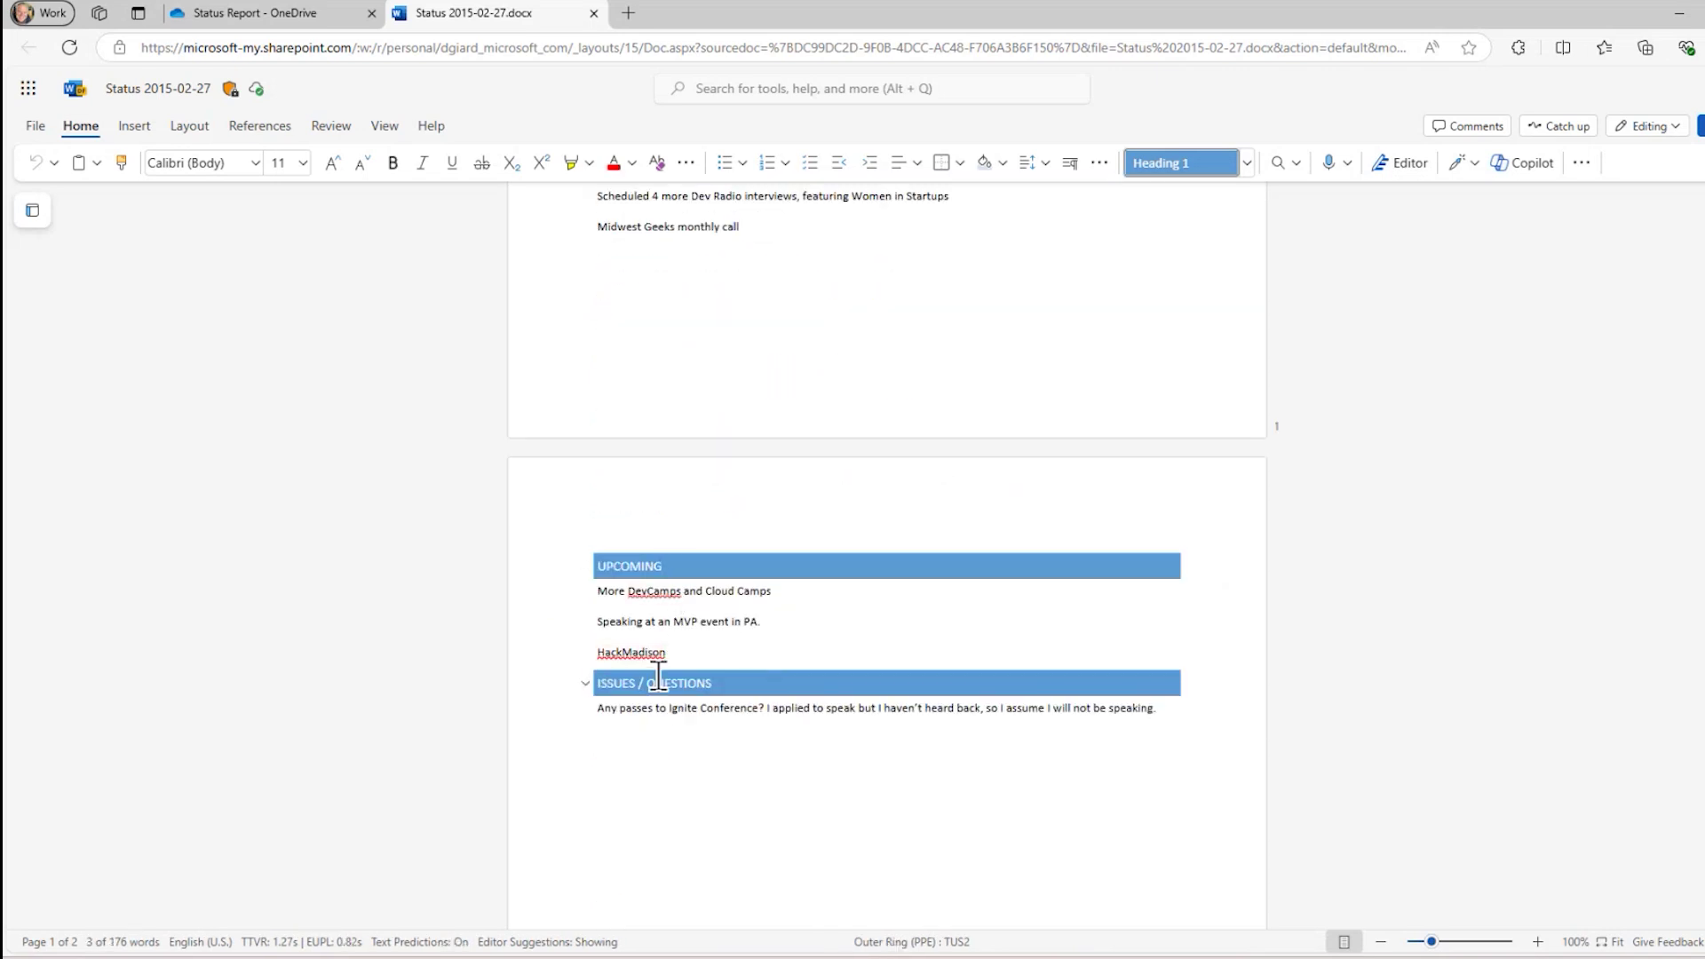
pyautogui.click(657, 735)
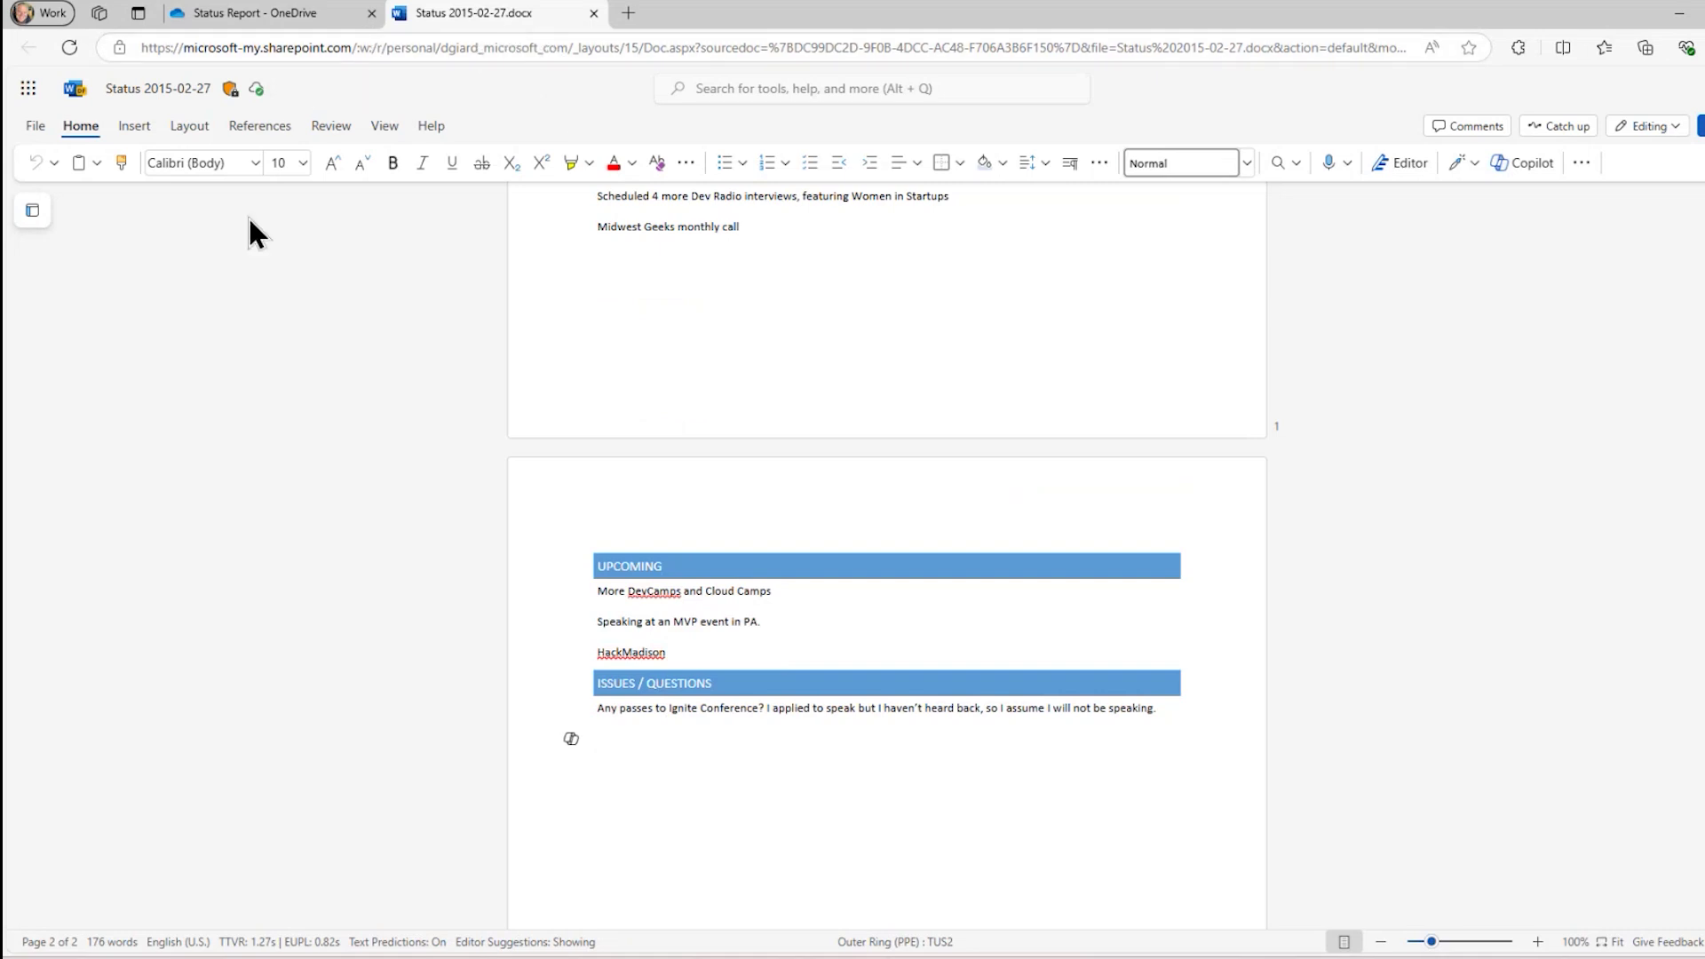
pyautogui.click(593, 13)
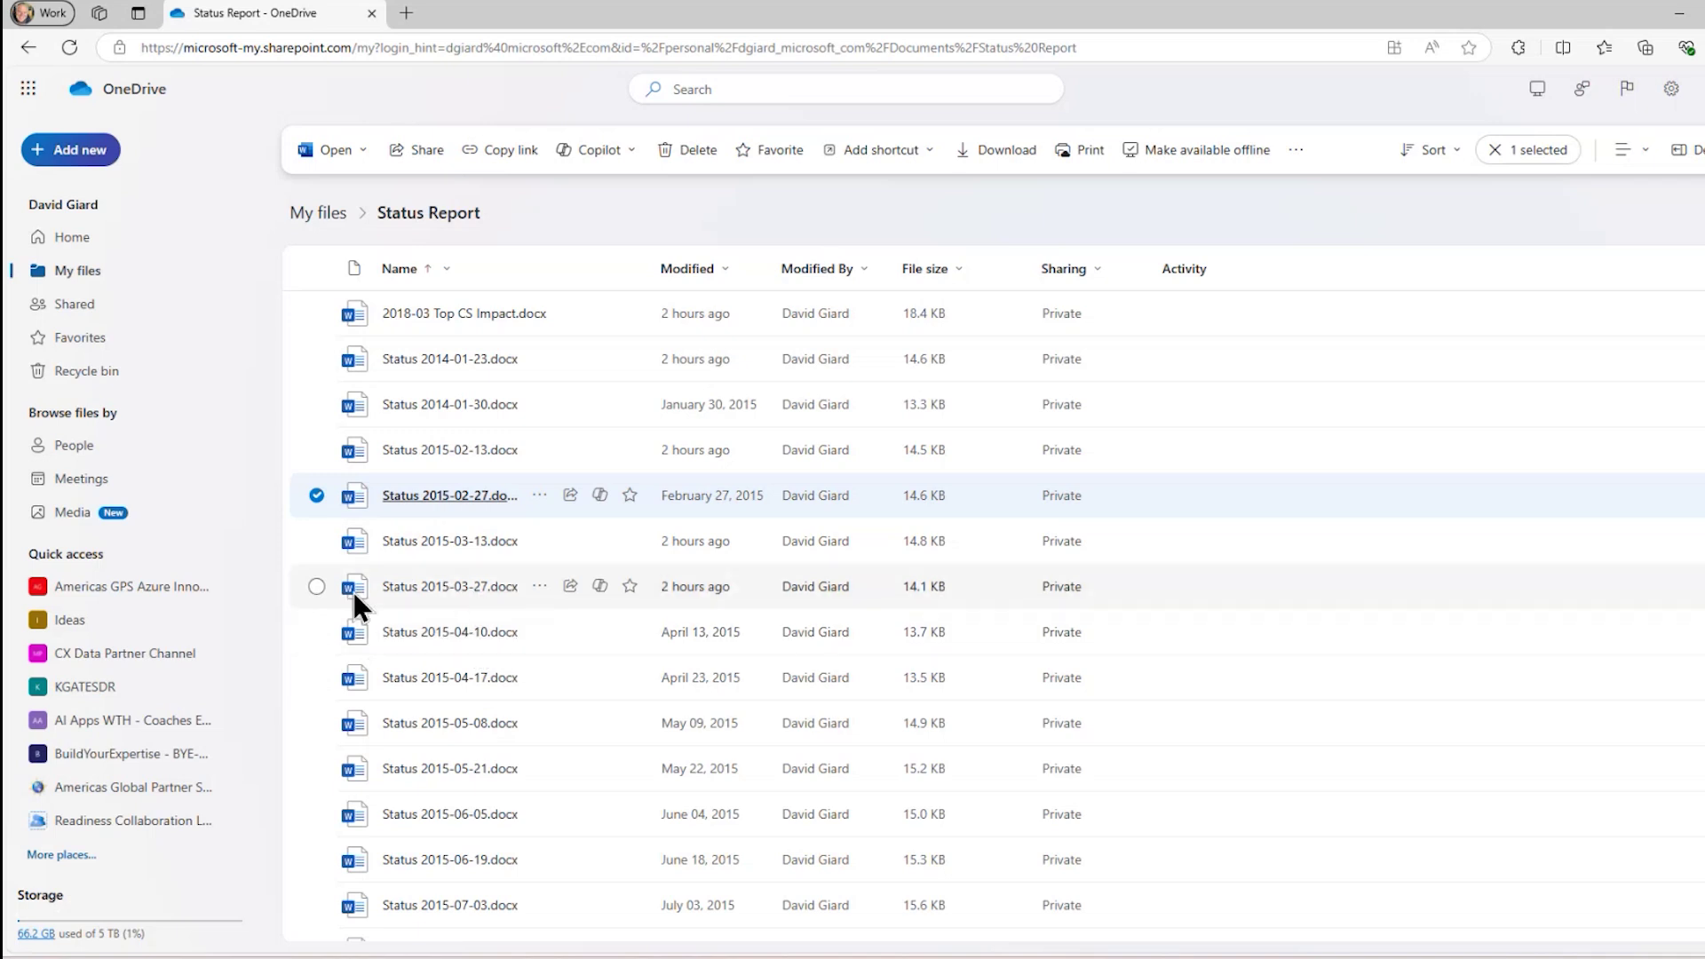
# Select Status 2015-03-13, 2015-03-27 and 2015-04-10, unticking 2015-02-27, for Copilot
pyautogui.click(320, 585)
pyautogui.click(316, 494)
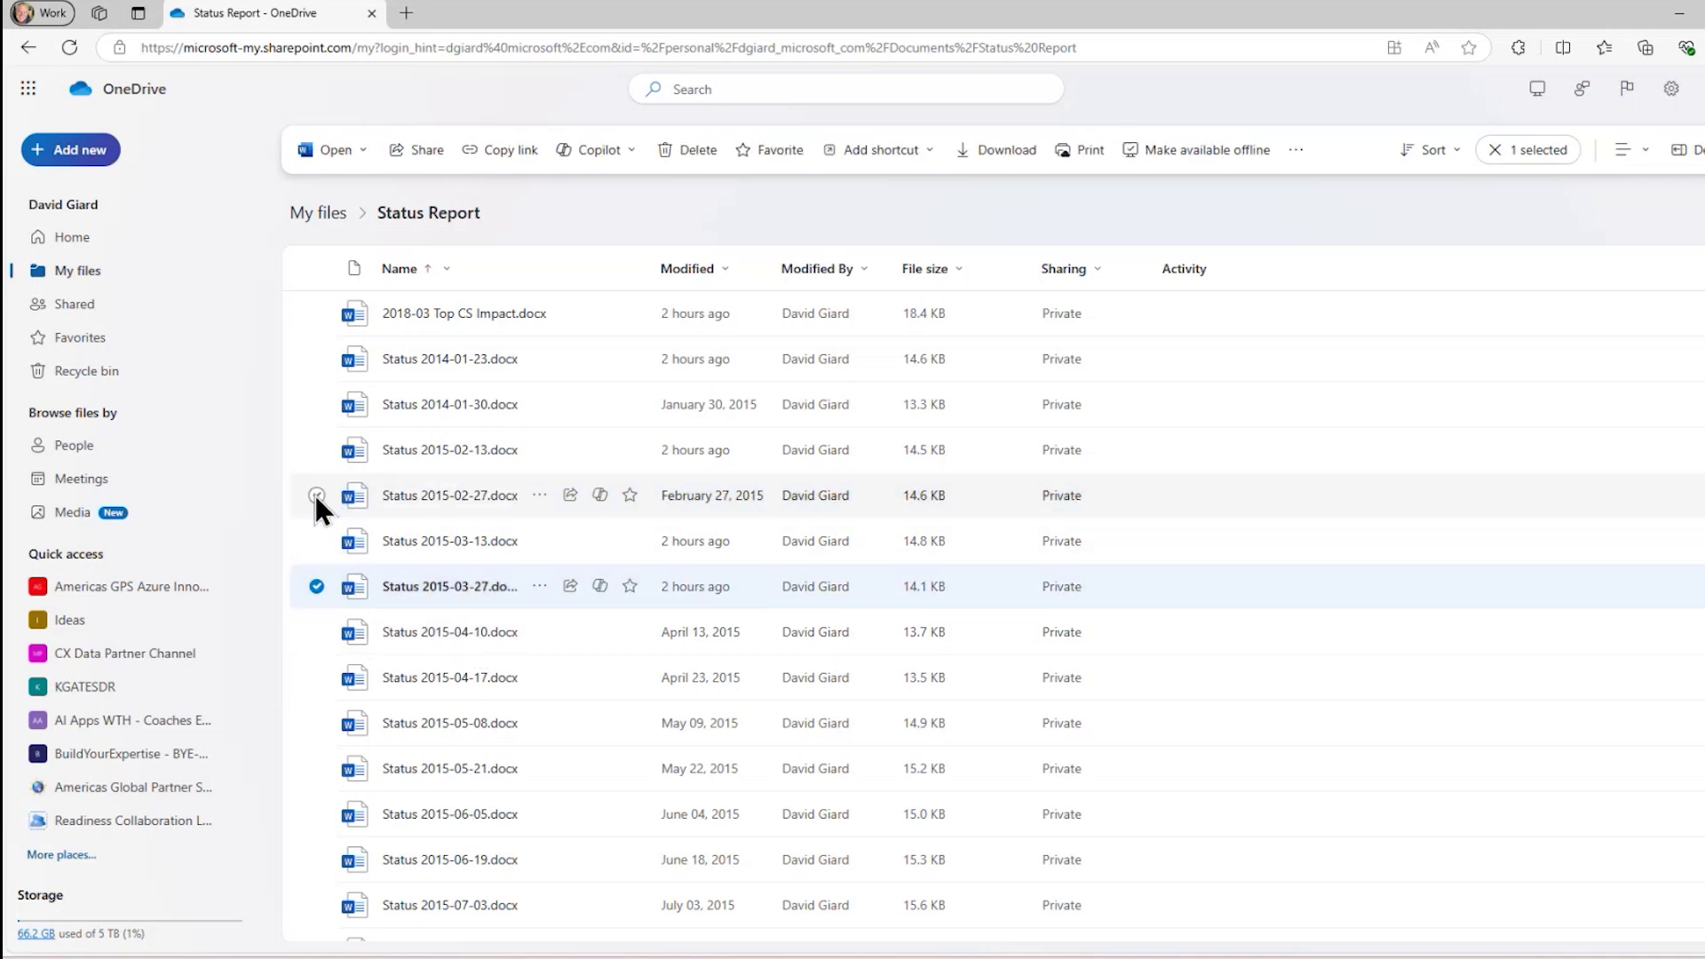
pyautogui.click(316, 540)
pyautogui.click(317, 631)
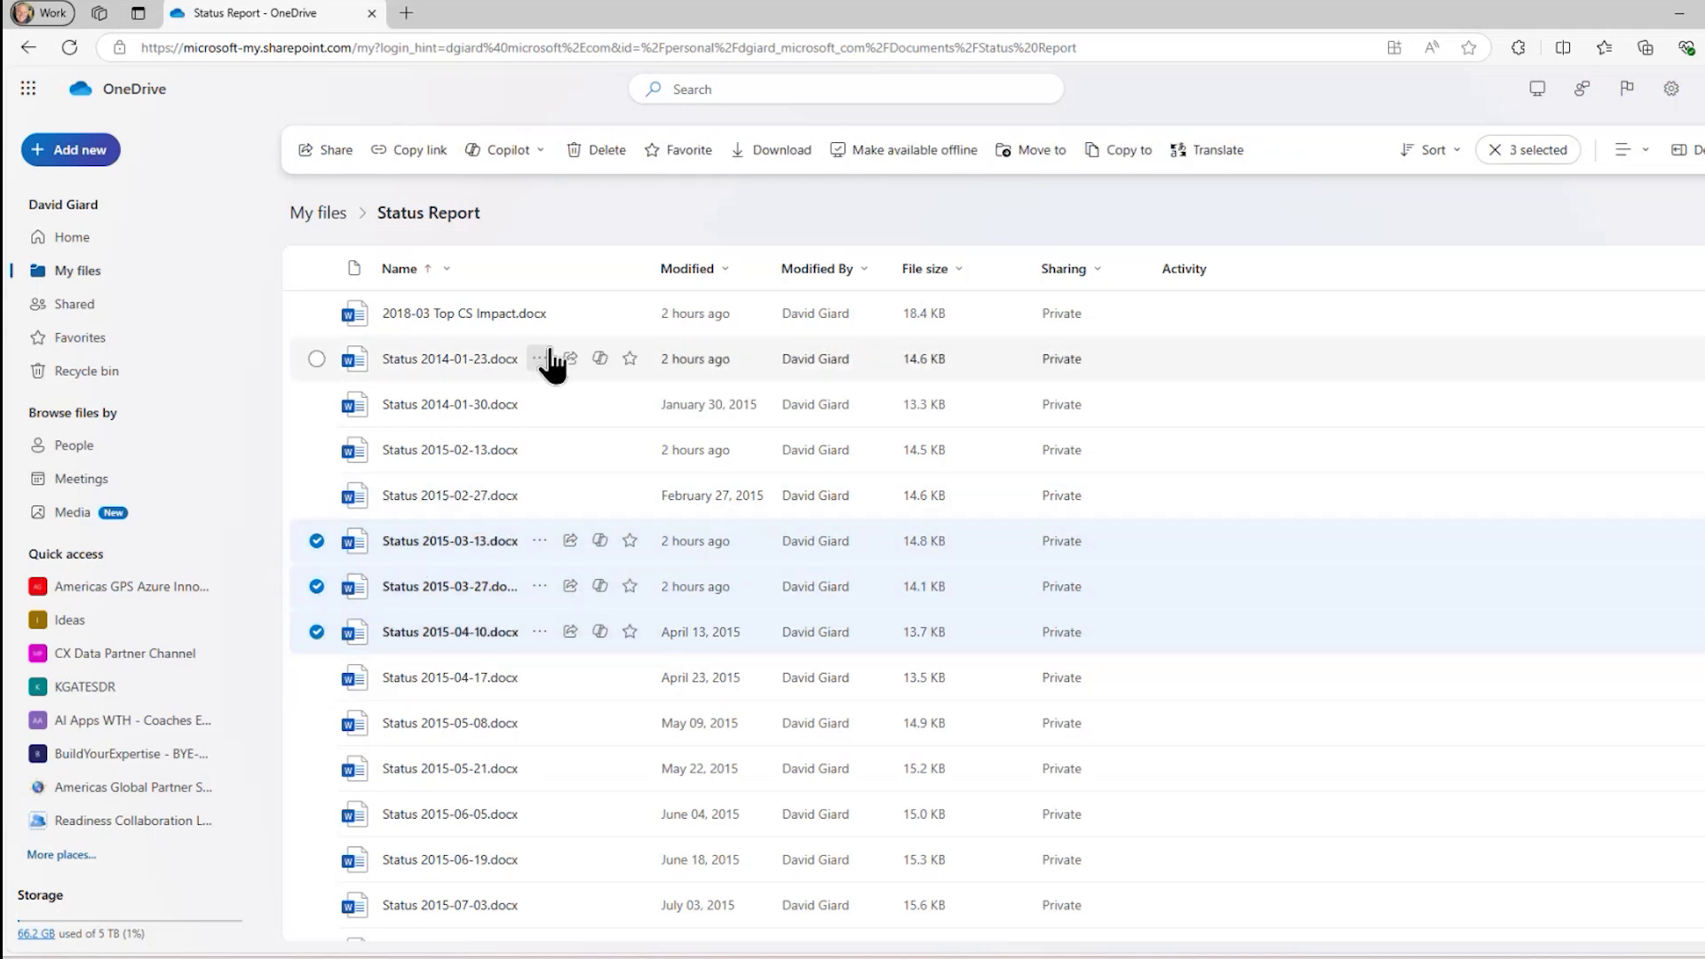
pyautogui.click(522, 151)
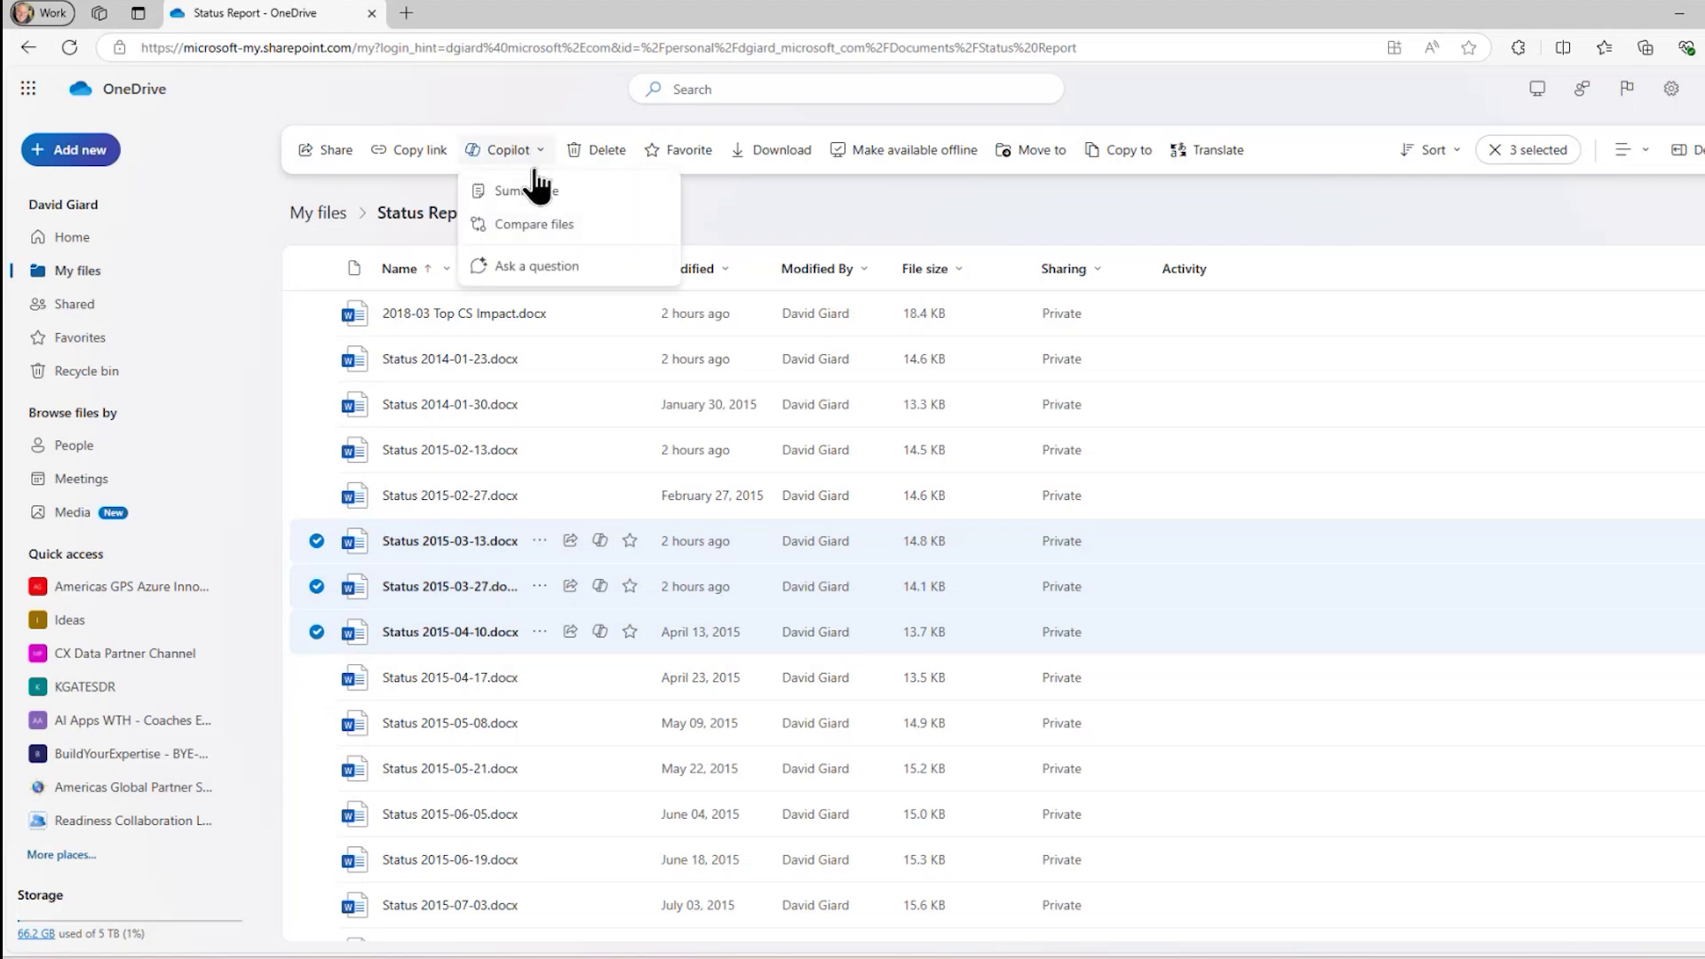
# Choose Compare files for a section-by-section table of the three status reports
pyautogui.click(531, 223)
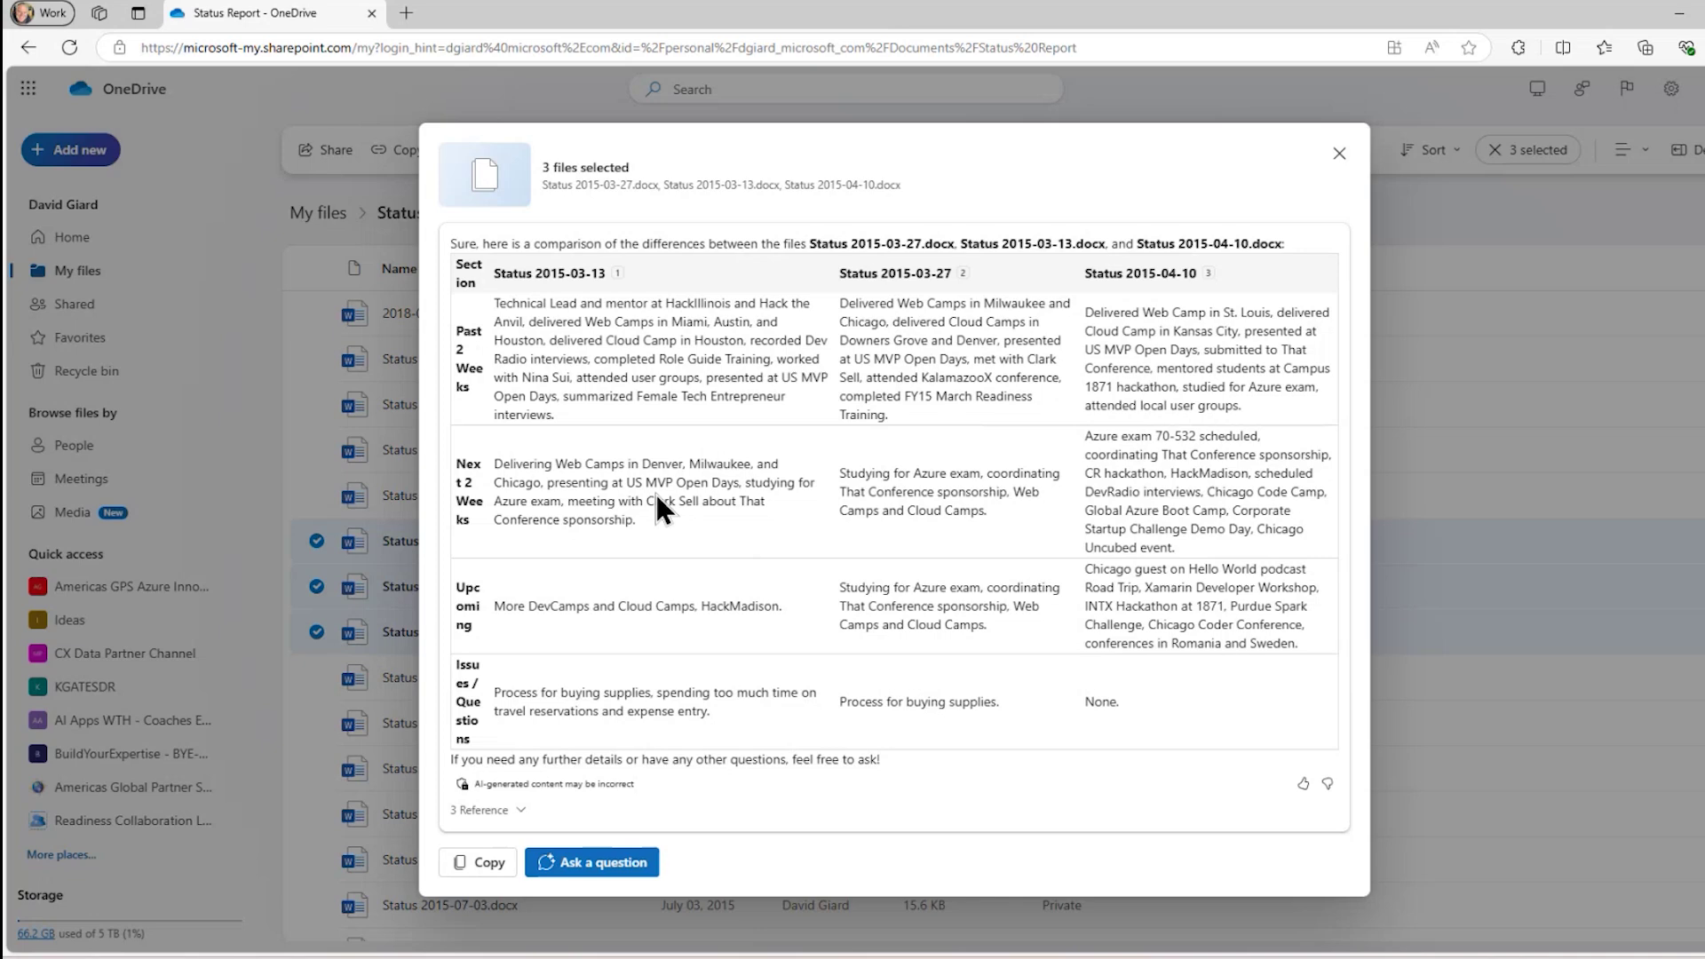
# Close the Copilot three-report comparison and deselect the three status report files
pyautogui.click(1339, 154)
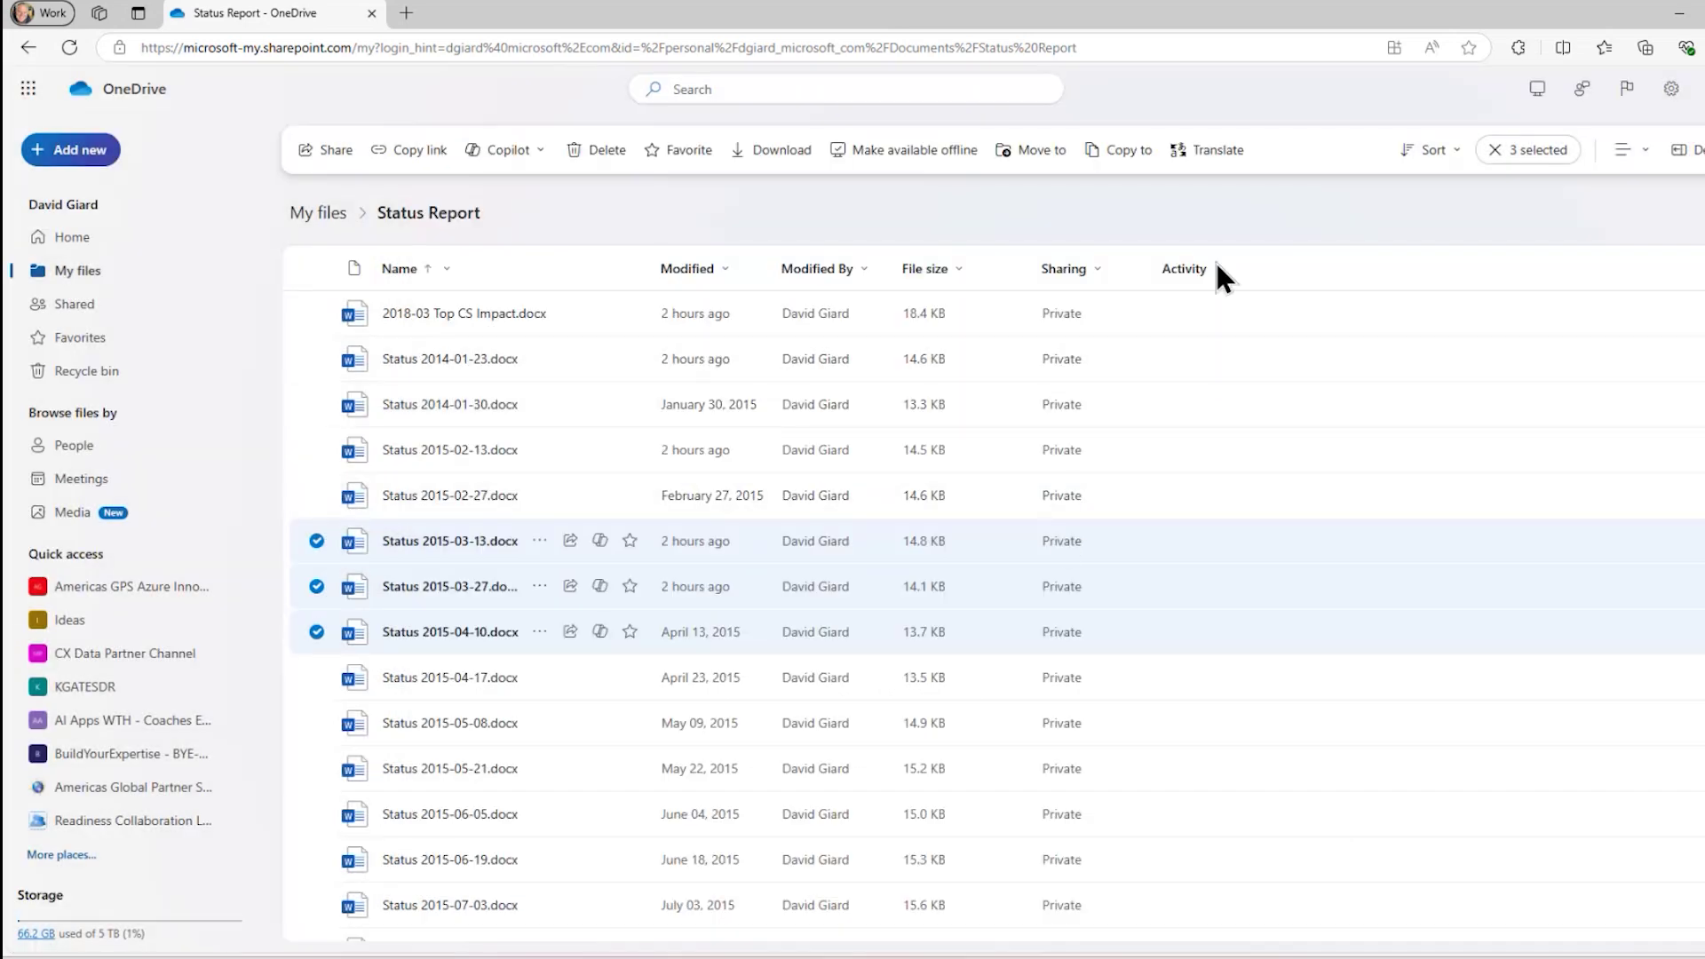
pyautogui.click(1225, 213)
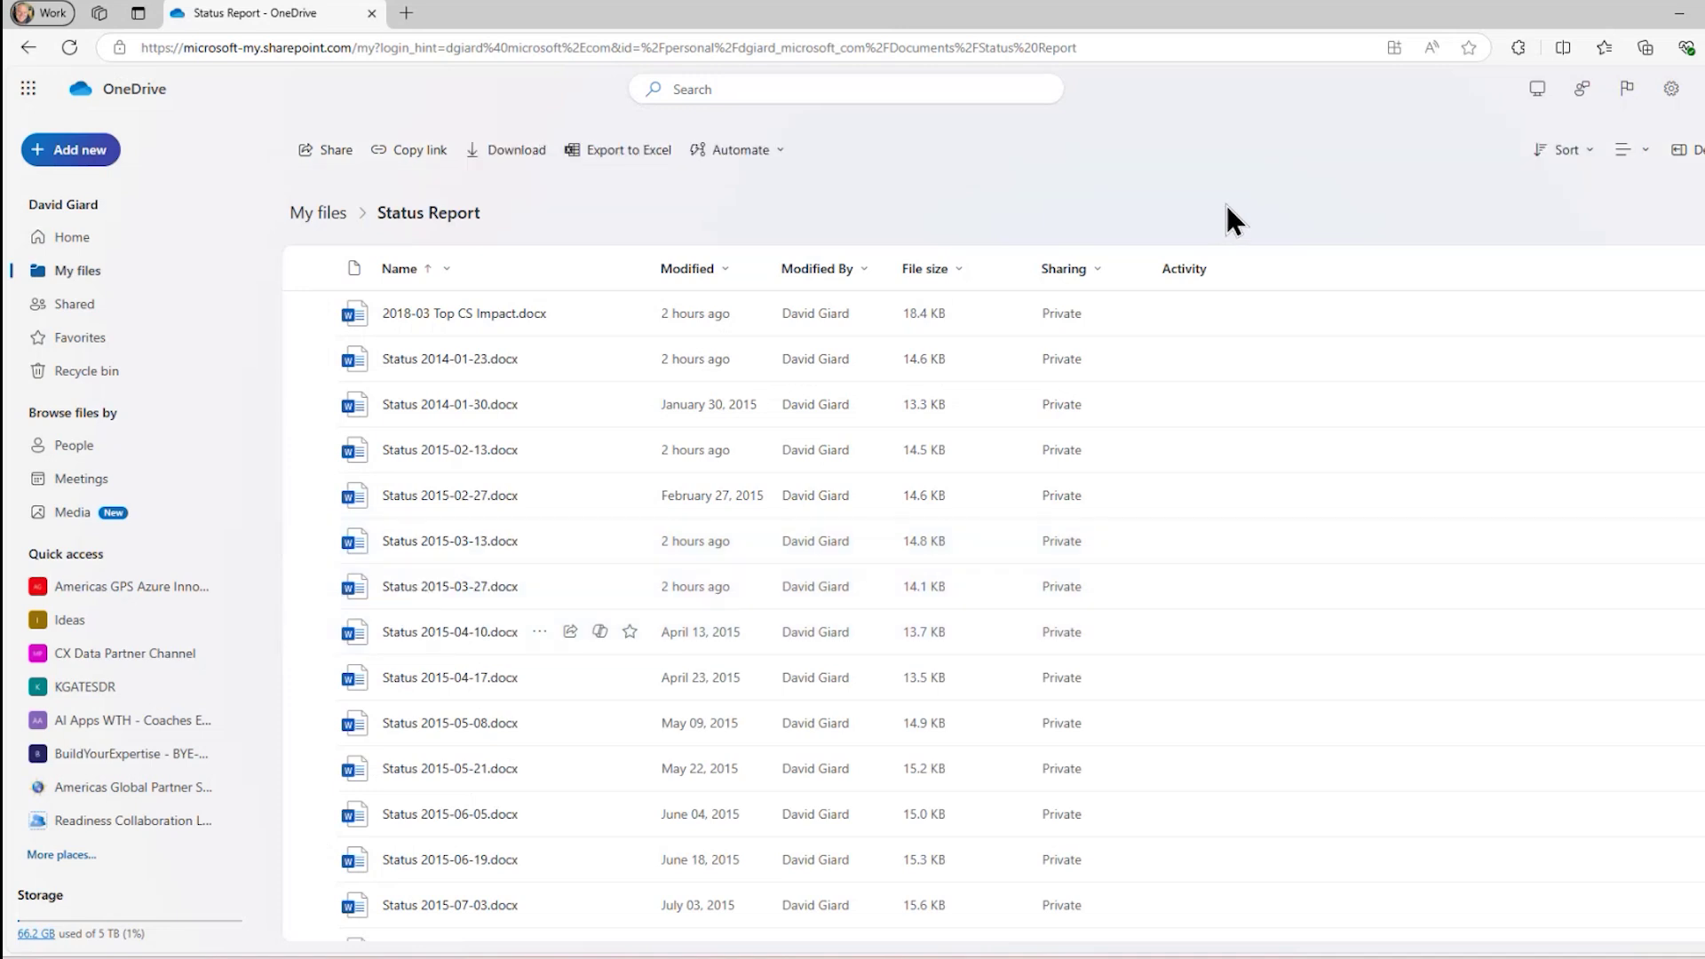